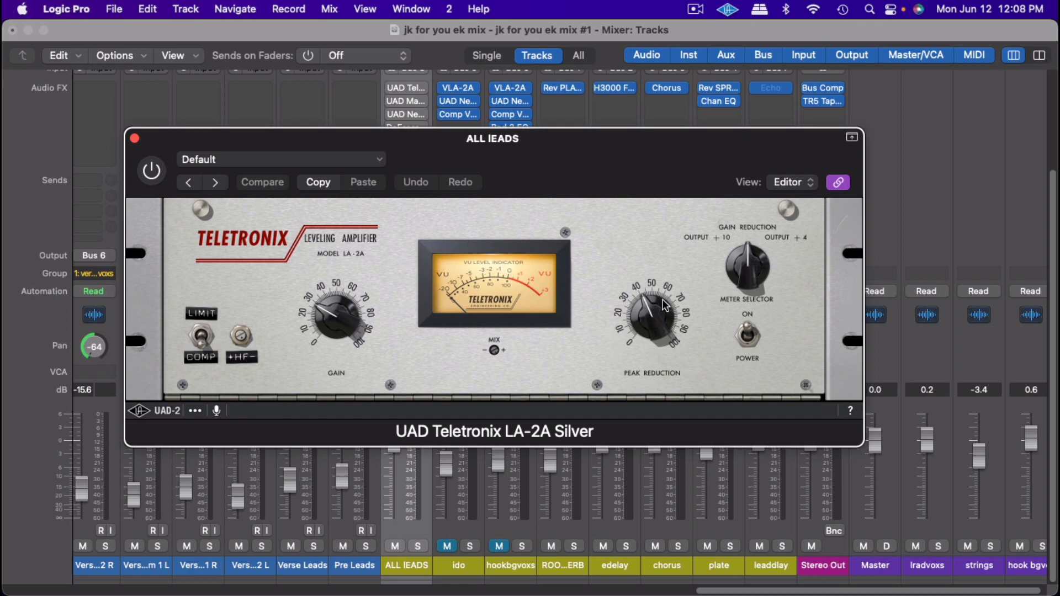
- Play back the mix, turn on the bypassed LA-2A Silver on the ALL lEADS channel, and solo that channel
key("space")
left_click(153, 172)
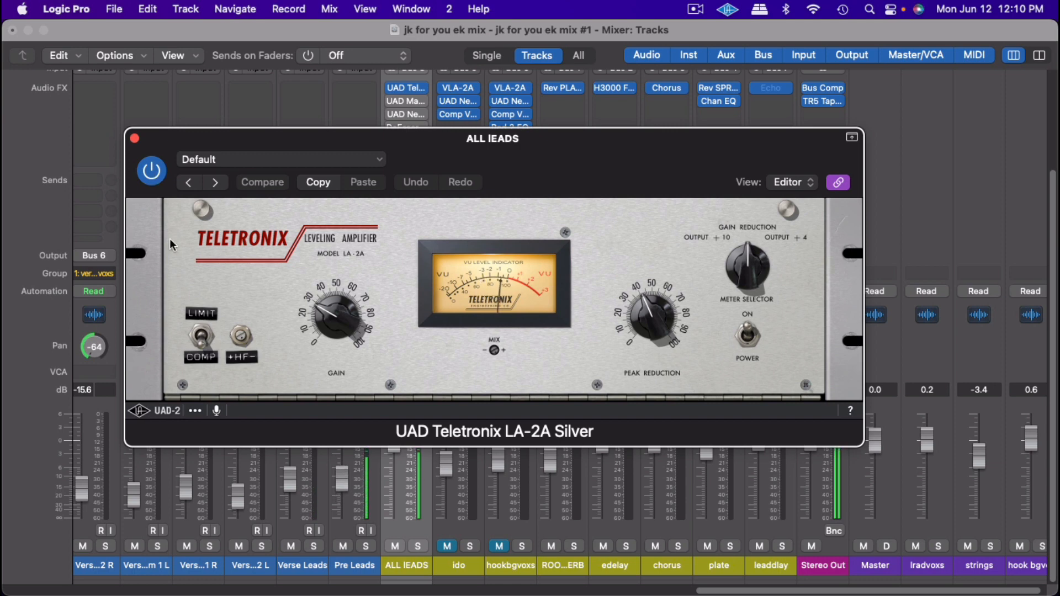
left_click(415, 546)
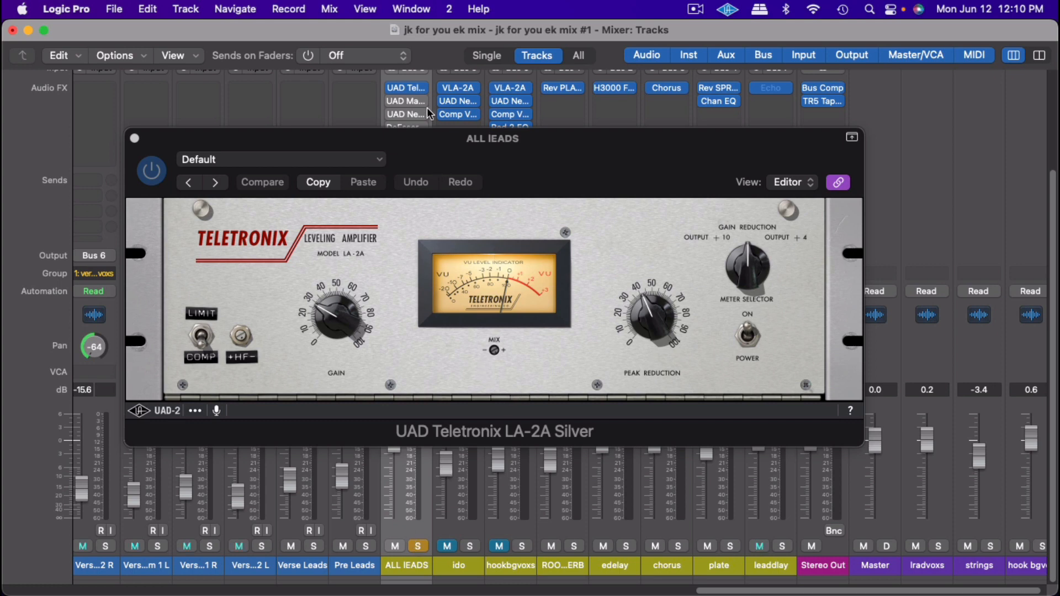
- Enable the Manley VOXBOX on the ALL lEADS channel, comparing the vocal with the plug-in bypassed and active
left_click(409, 100)
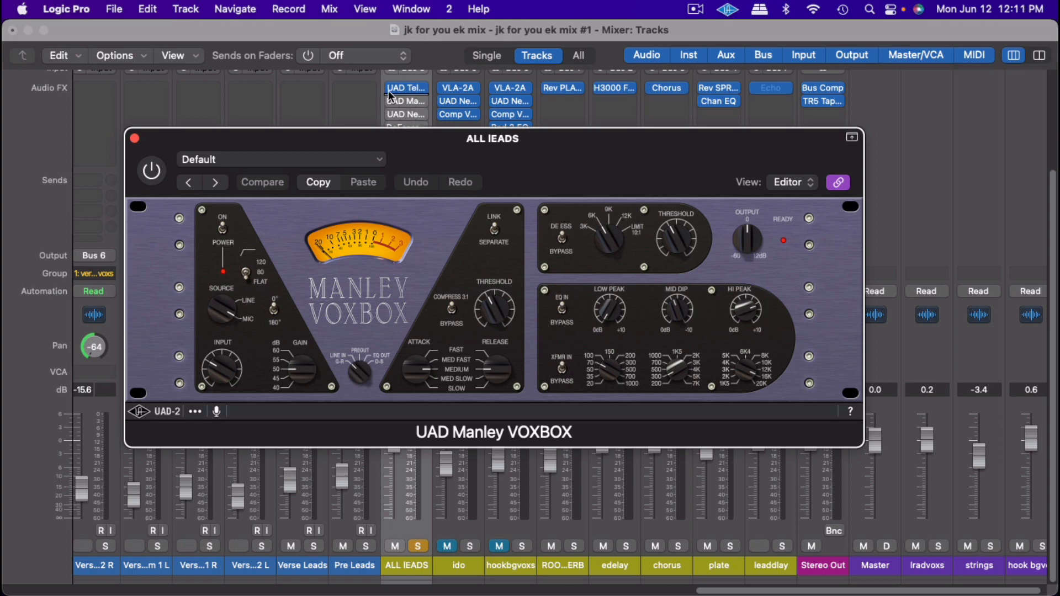
mouse_move(391, 88)
left_click(391, 100)
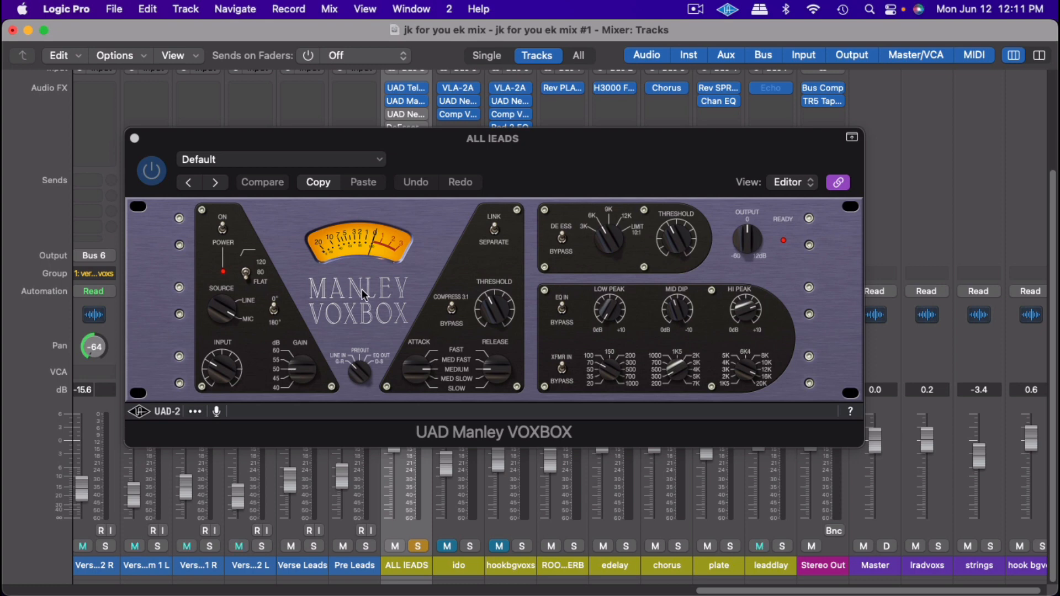
left_click(451, 307)
left_click(157, 164)
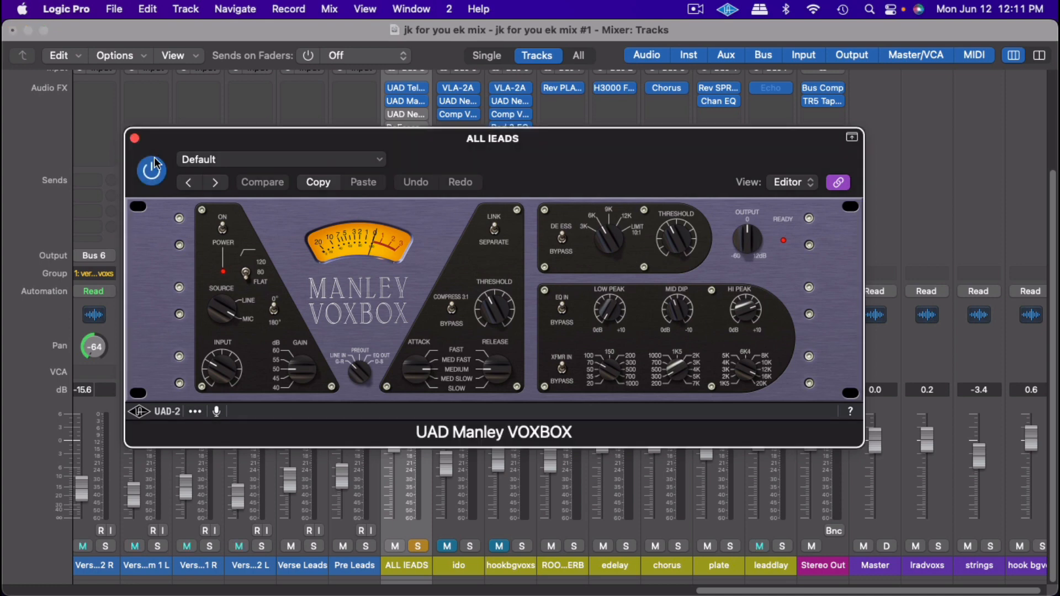
left_click(152, 174)
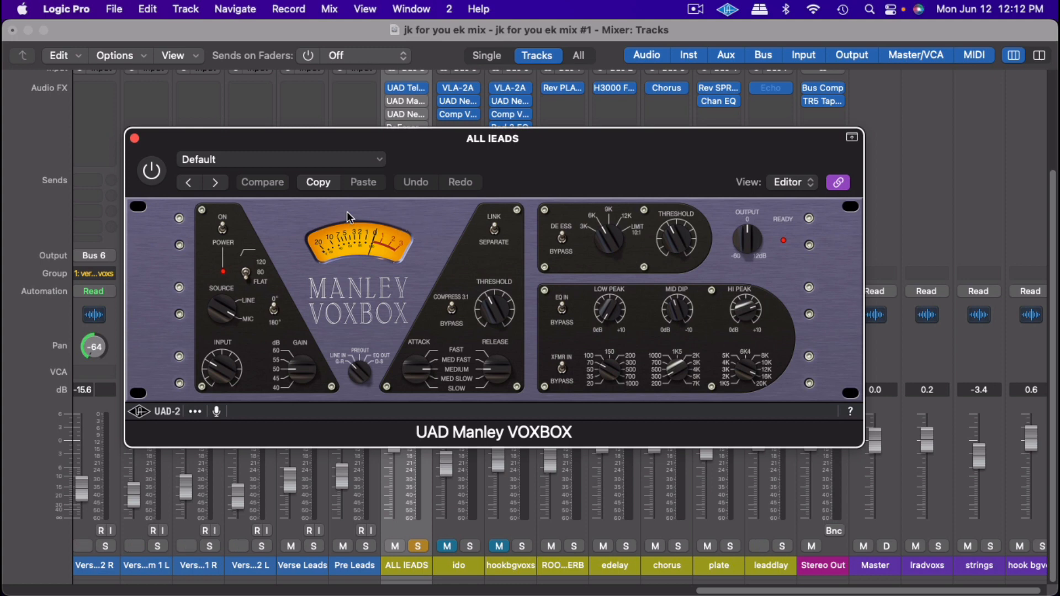
left_click(151, 171)
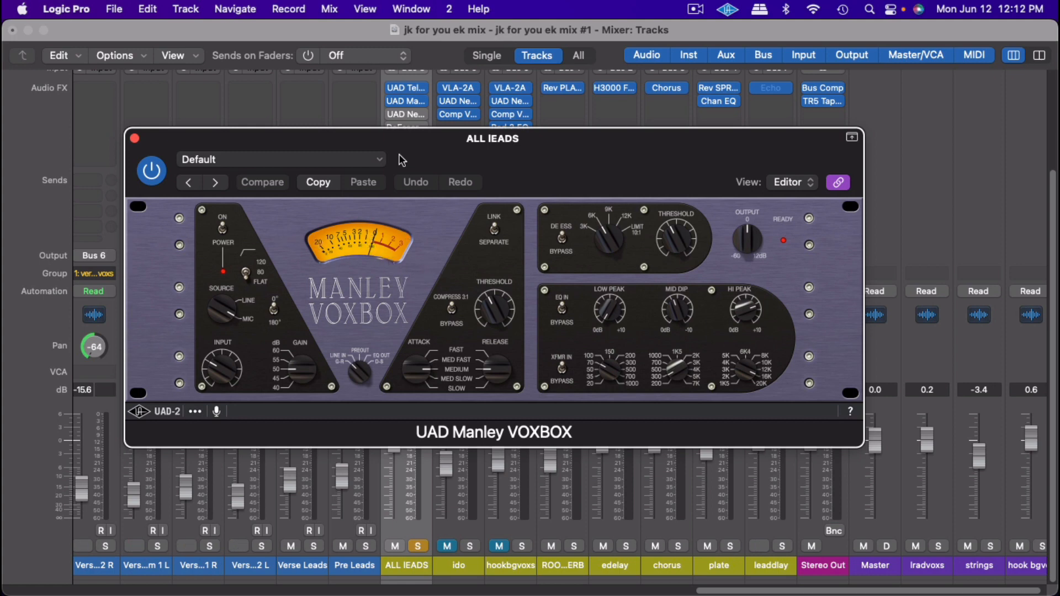
- Open the Neve 88RS on the ALL lEADS channel, move its window clear of the inserts, and enable it
mouse_move(401, 117)
left_click(406, 114)
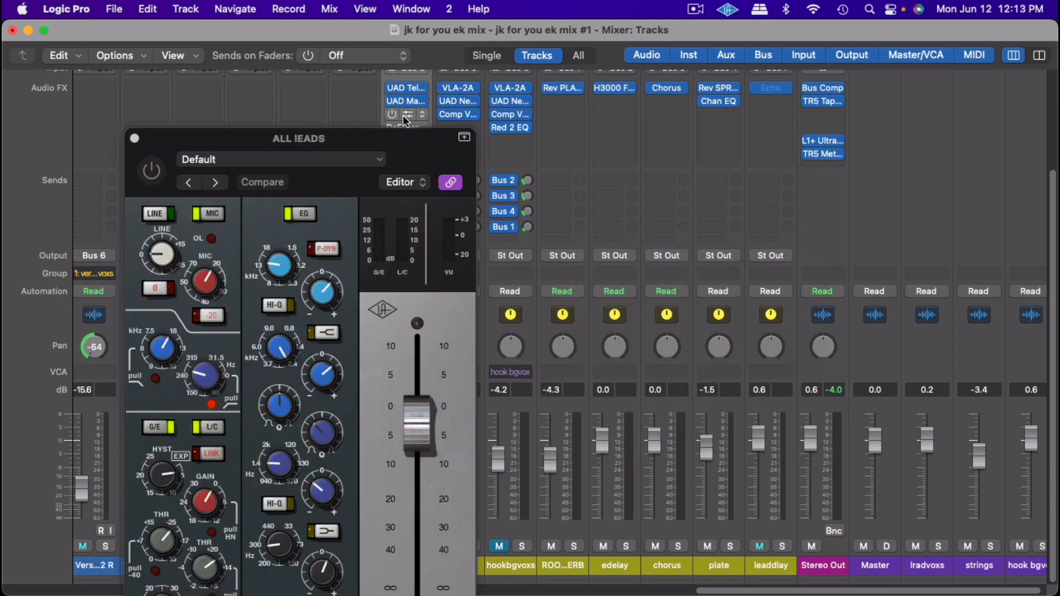
left_click_drag(392, 138, 699, 17)
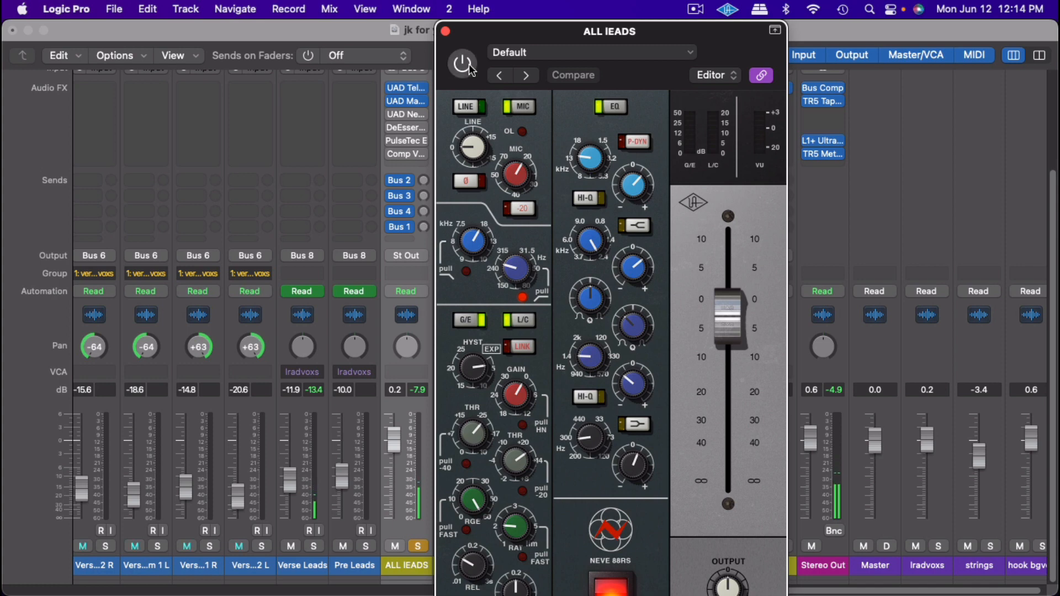
left_click(464, 64)
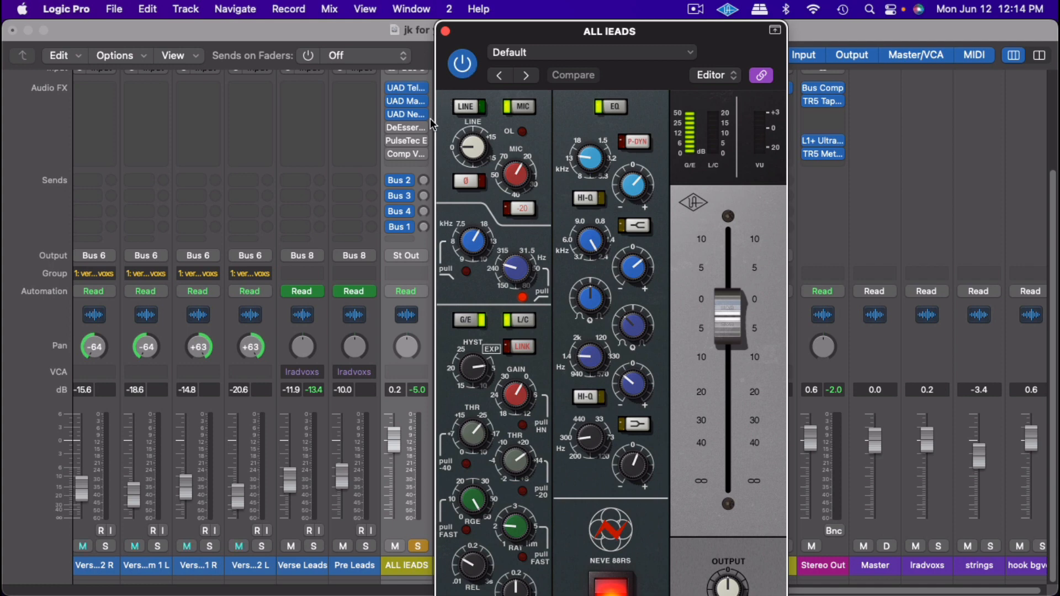
- Enable the DeEsser on the ALL lEADS channel and lower its threshold to -35.7
mouse_move(411, 128)
left_click(409, 128)
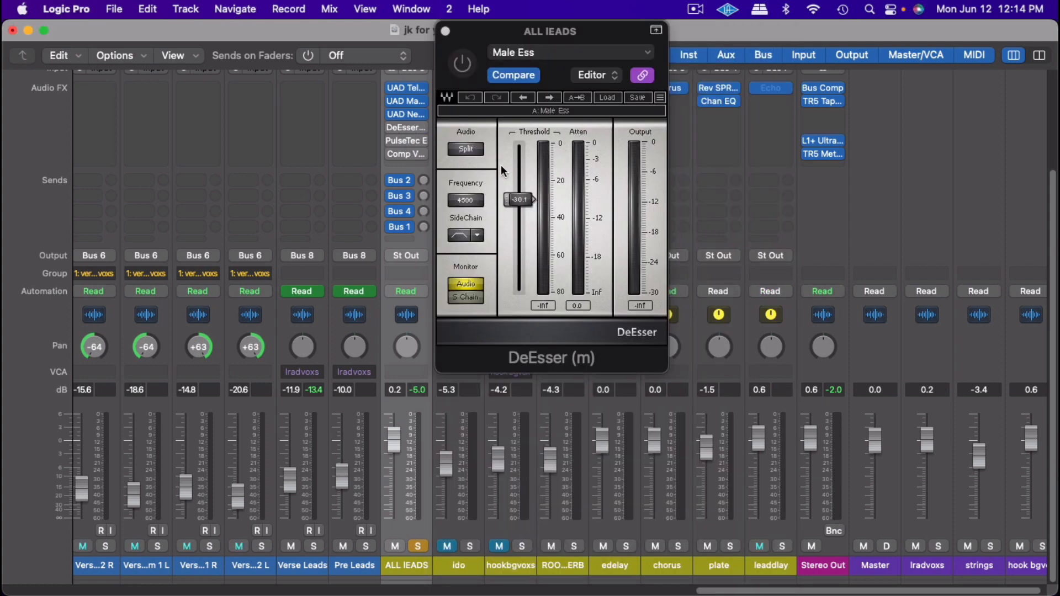
left_click(464, 65)
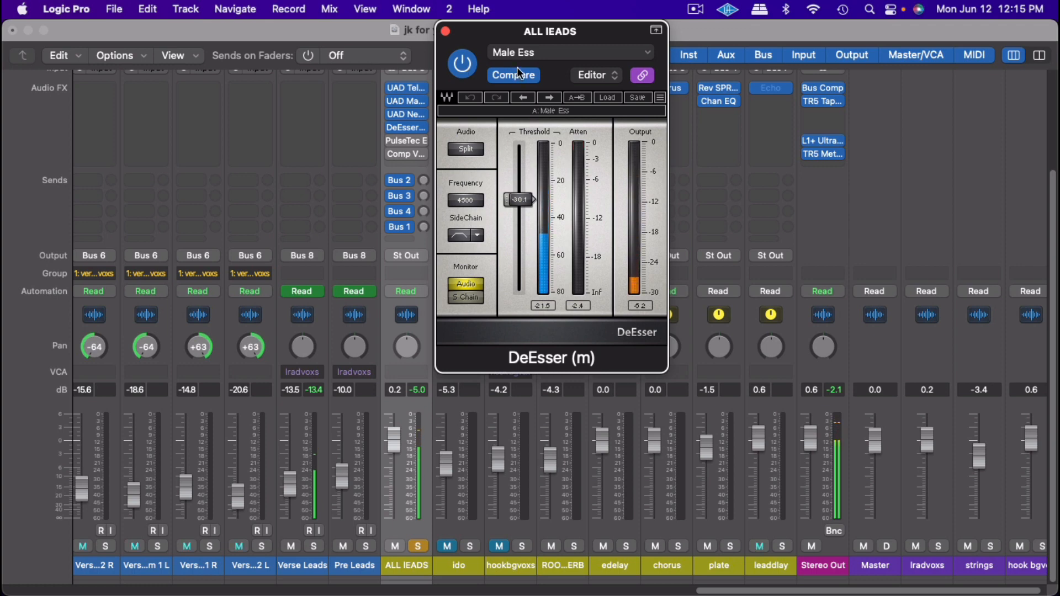
left_click_drag(529, 205, 529, 211)
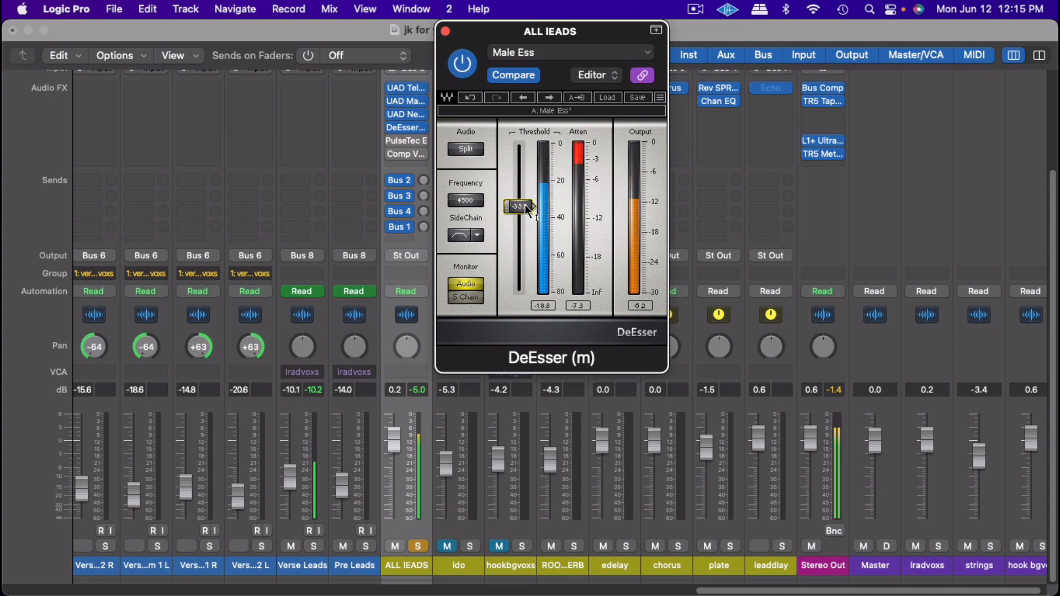
left_click_drag(524, 204, 529, 212)
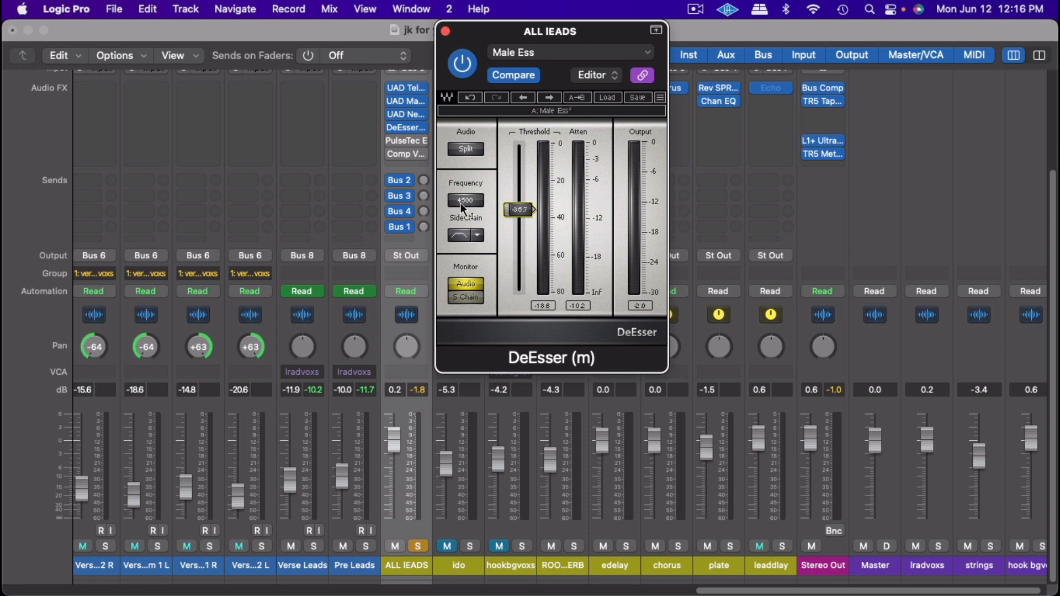
- Enable the PulseTec EQs on the ALL lEADS channel and raise the EQP-1A low-frequency boost to about 2
left_click(409, 143)
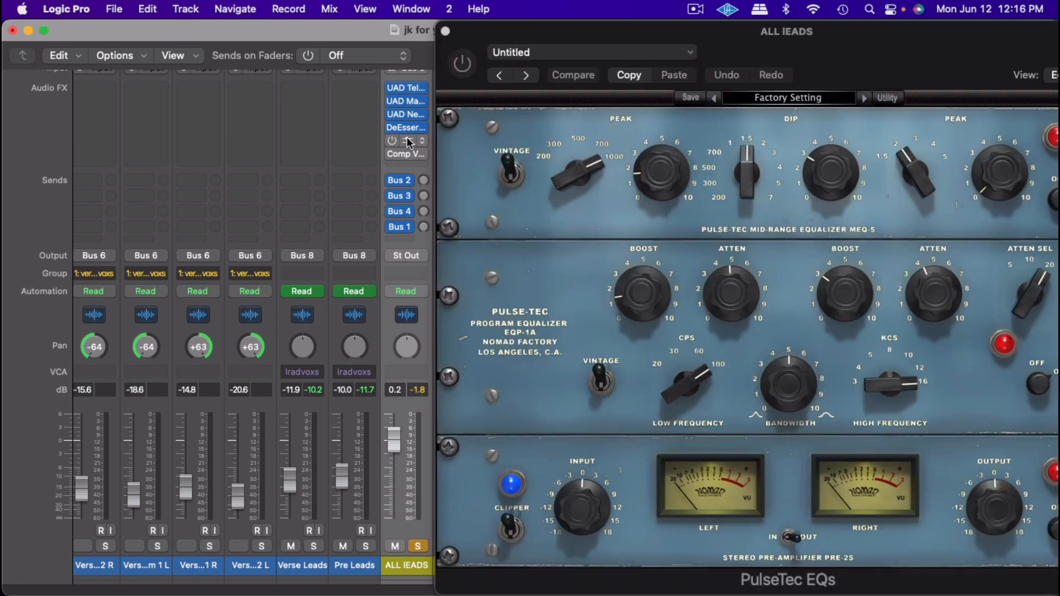
left_click_drag(820, 23, 788, 26)
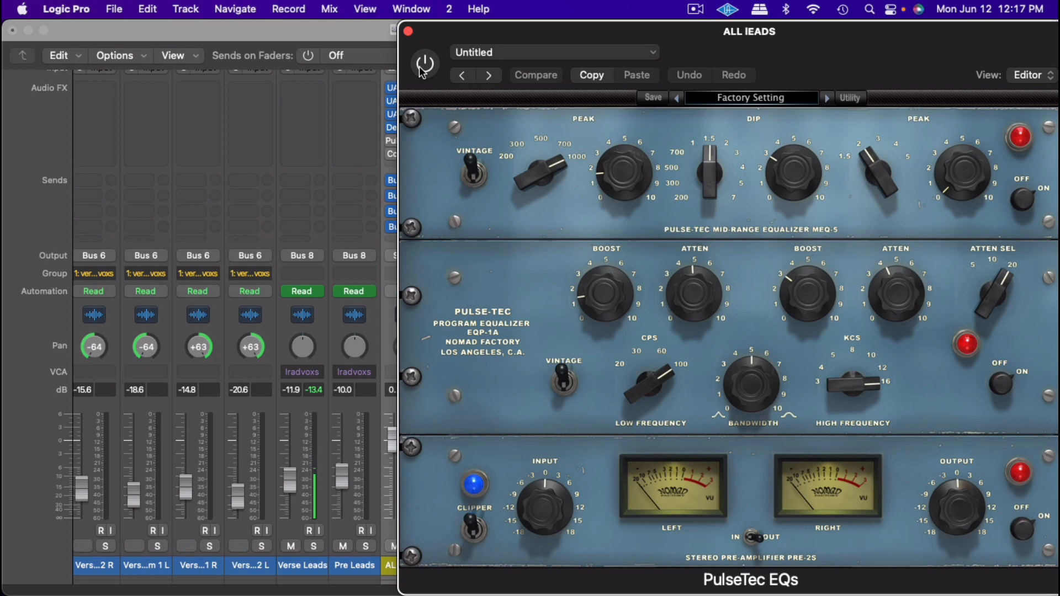
left_click(420, 70)
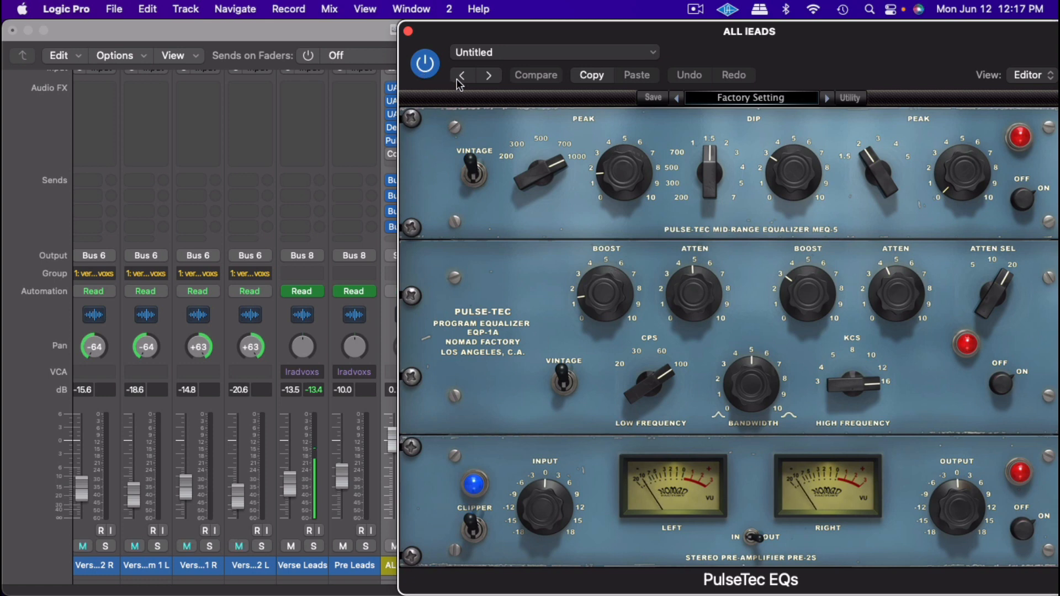
left_click_drag(591, 299, 588, 280)
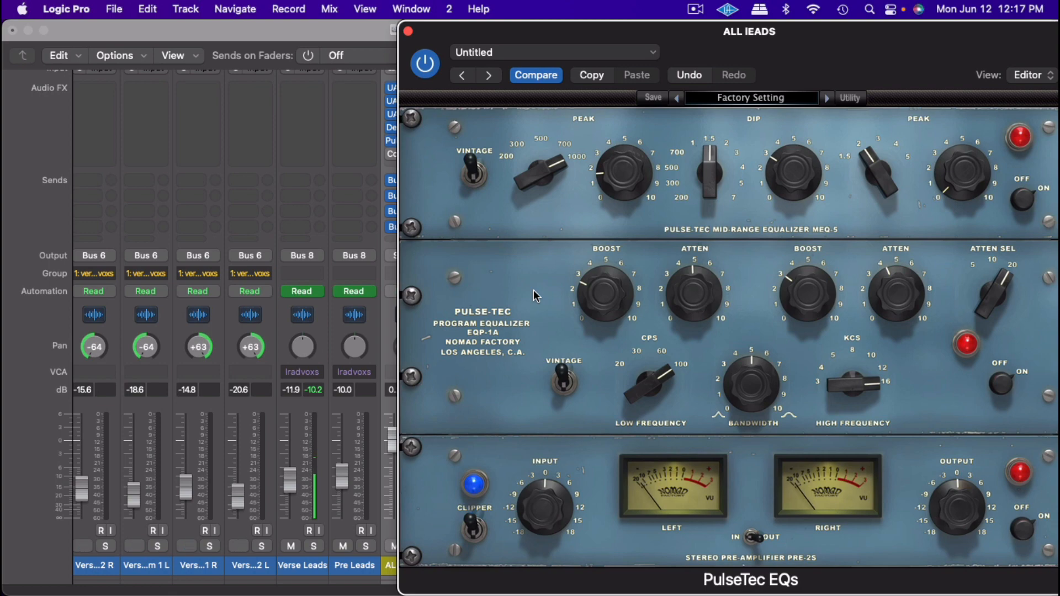
left_click(407, 32)
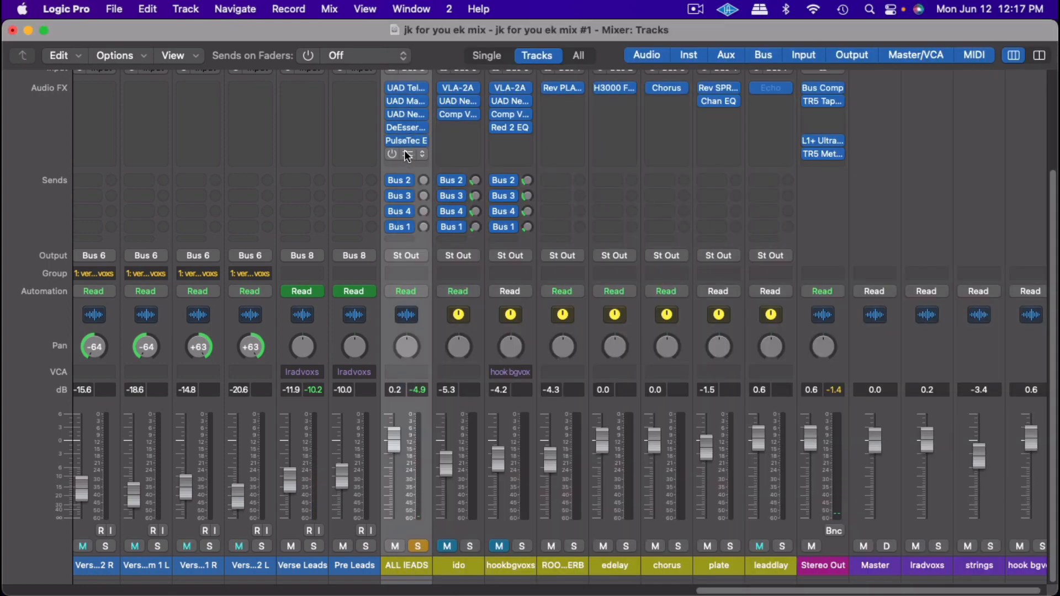
- Enable the Comp VCA-65 on the ALL lEADS channel and turn off the channel's solo
left_click(406, 153)
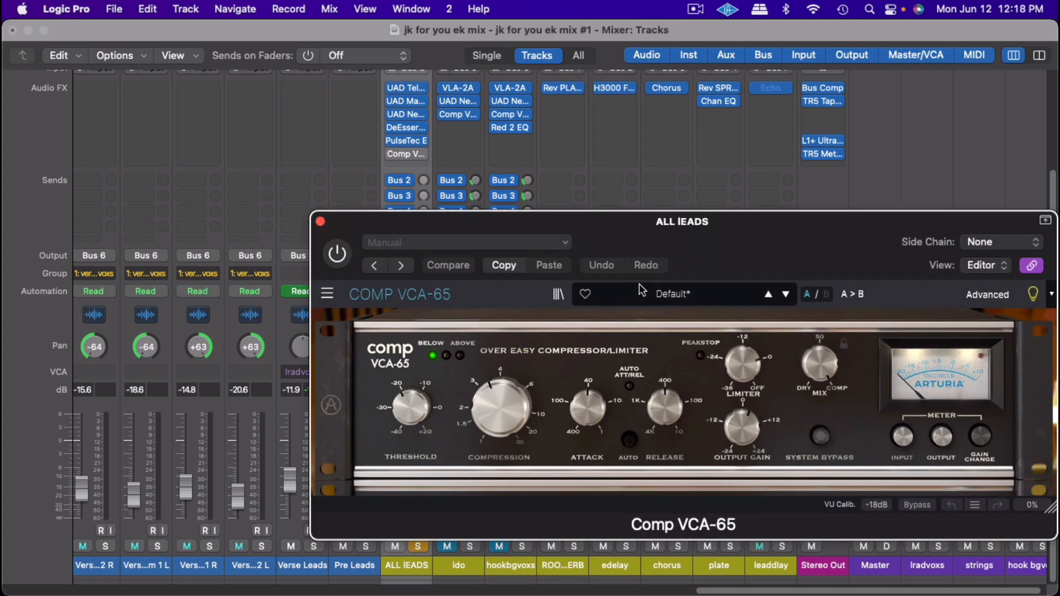
left_click_drag(766, 247, 727, 236)
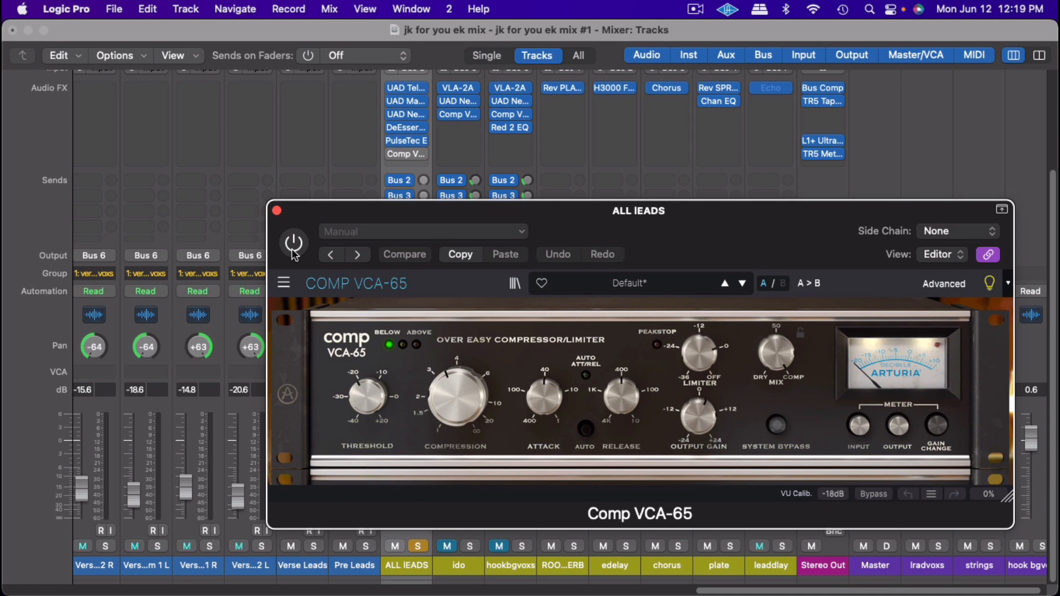
left_click(293, 249)
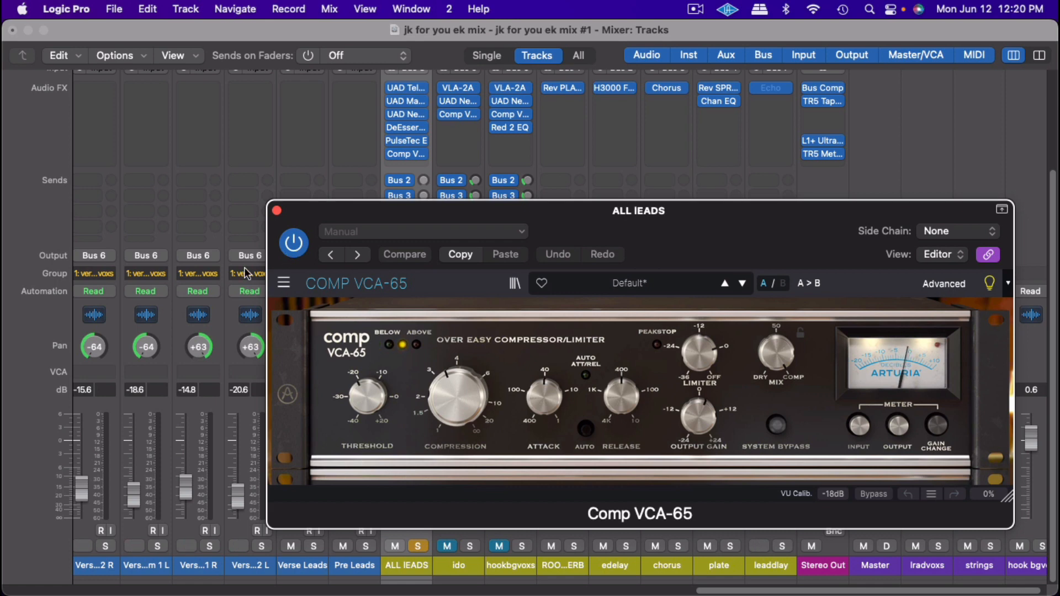
left_click(415, 542)
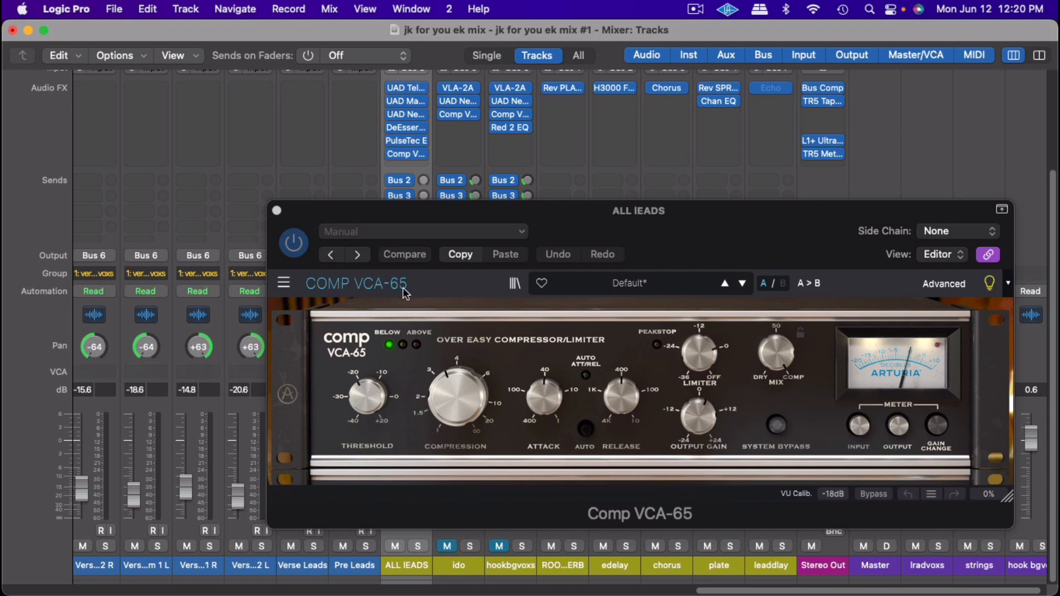
left_click(276, 210)
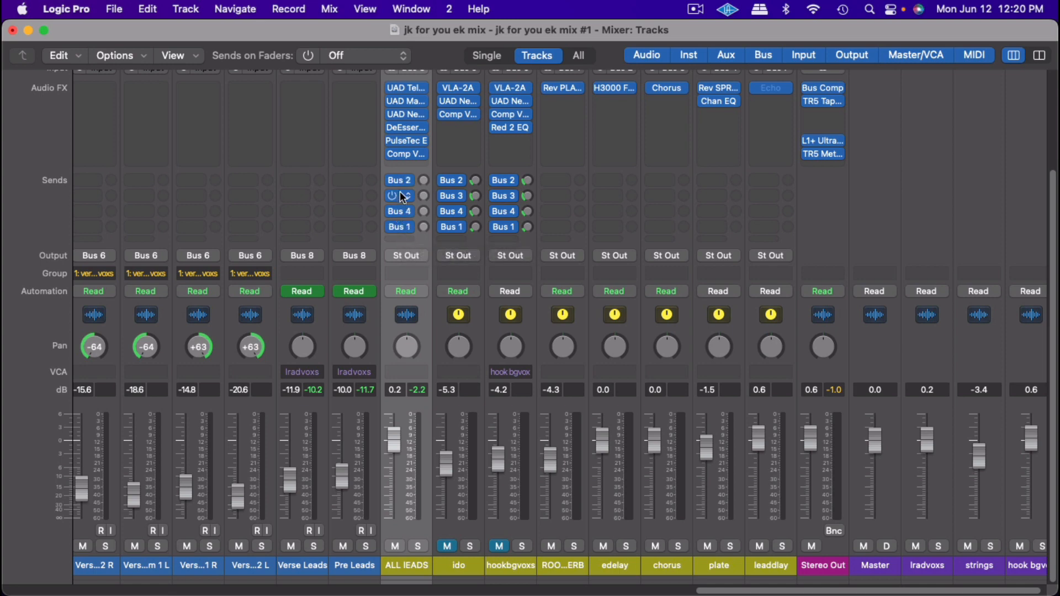
- Examine the Rev PLATE-140, H3000 Factory, Chorus and Rev SPRING-636 settings on the ROOM VERB, edelay, chorus and plate channels
left_click(561, 87)
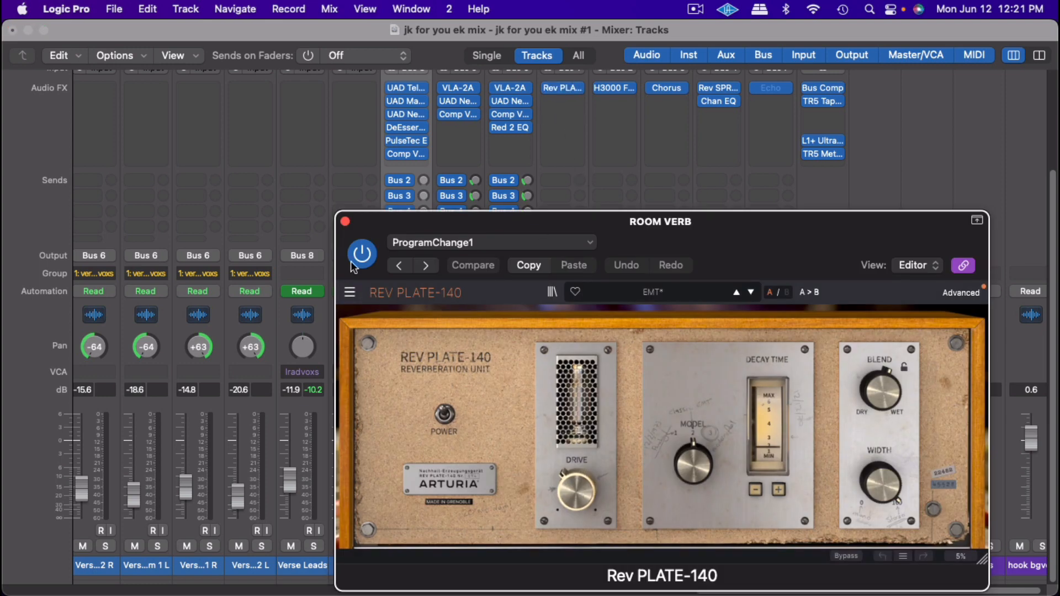
left_click(610, 88)
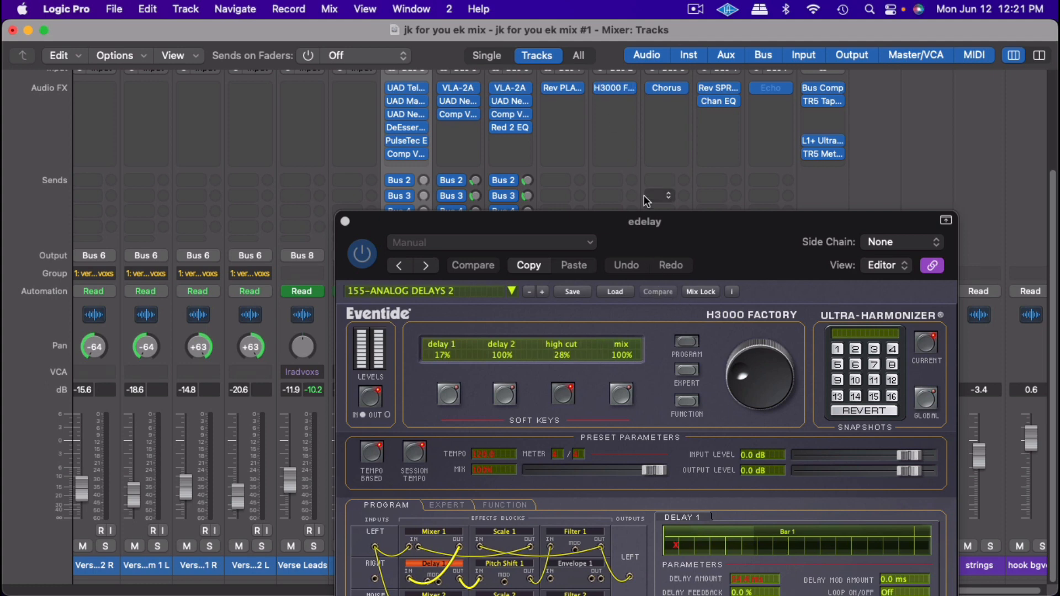
left_click(667, 87)
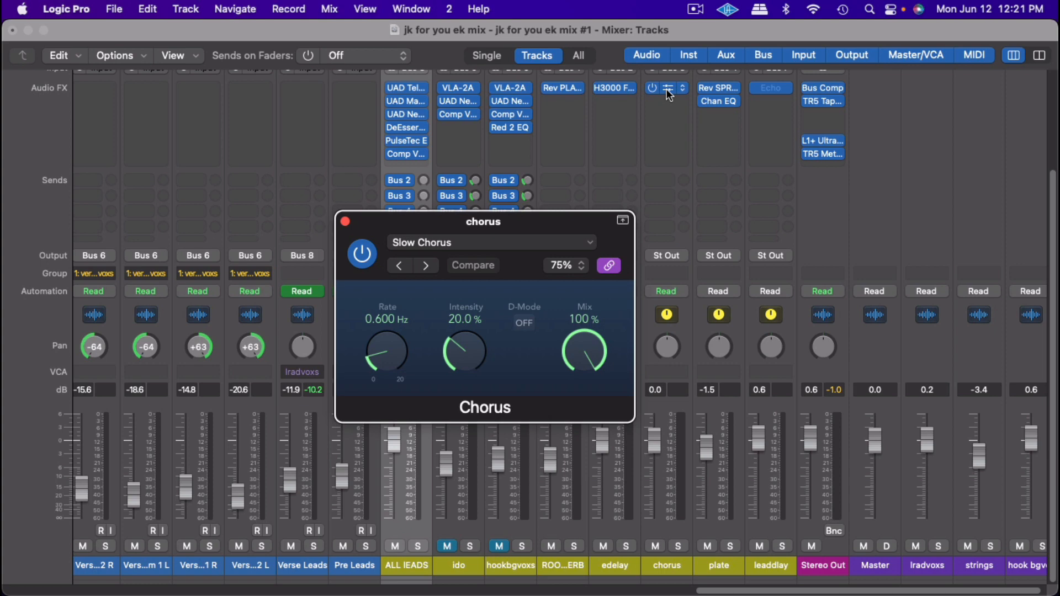
left_click(667, 88)
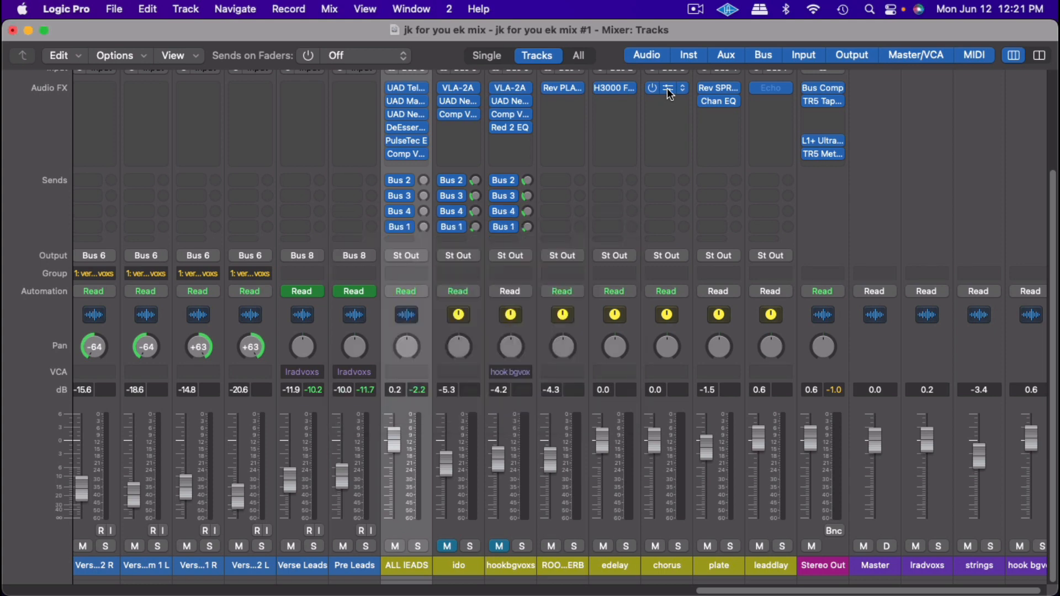
left_click(719, 89)
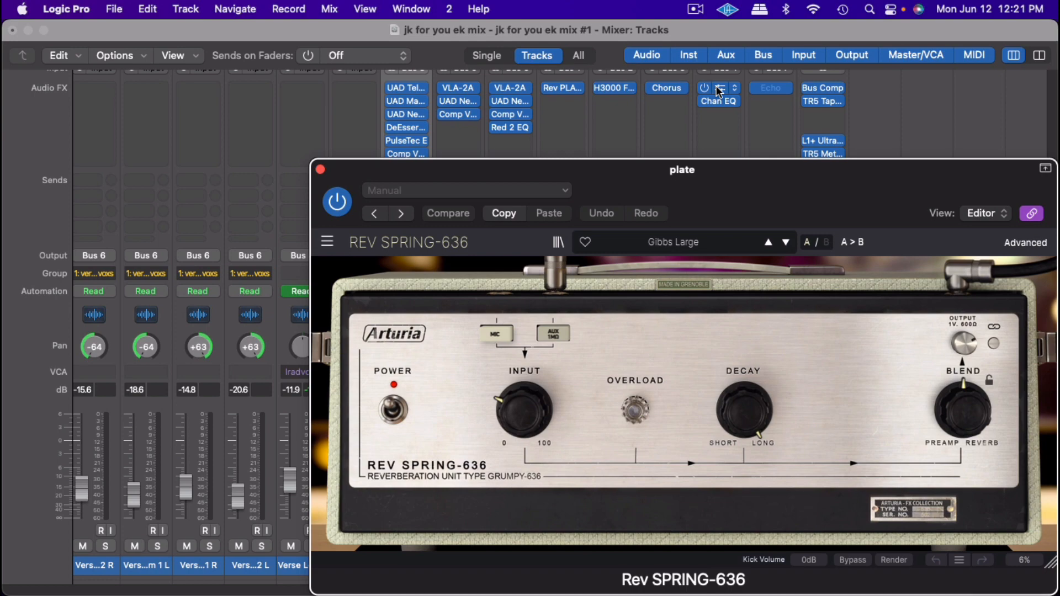
left_click(715, 86)
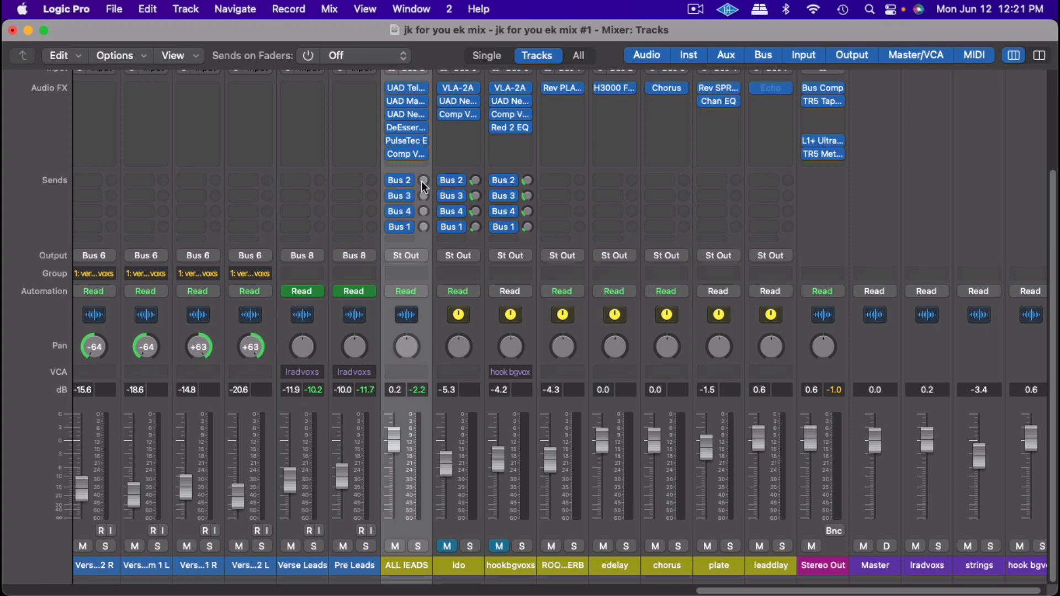
- Solo ALL lEADS and raise its Bus 2, Bus 3 and Bus 4 sends, backing Bus 4 off after the first increase
left_click(418, 546)
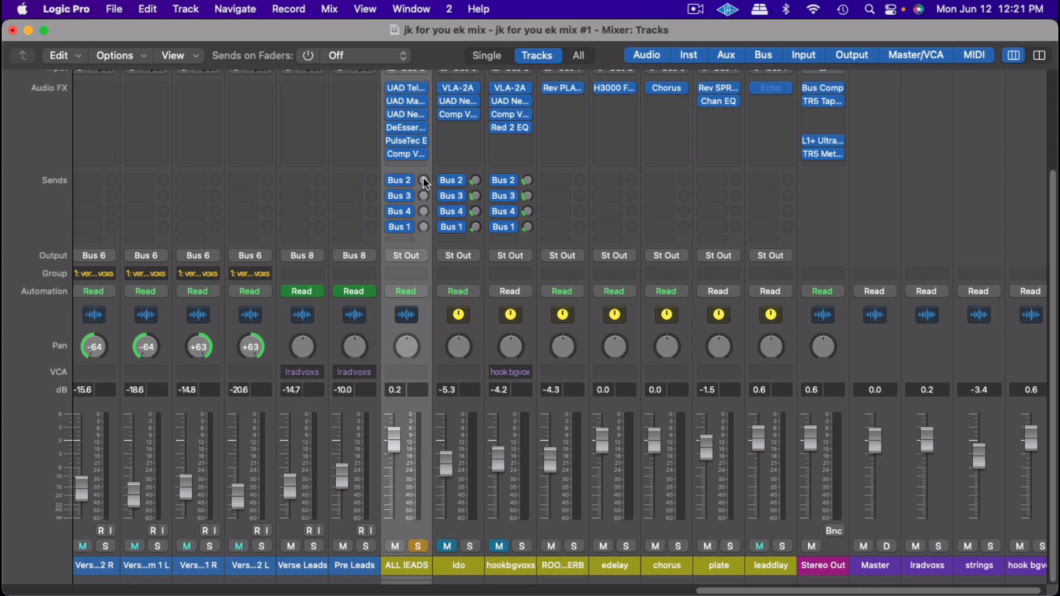
mouse_move(423, 178)
left_mouse_down()
mouse_move(422, 166)
mouse_move(420, 194)
left_mouse_up()
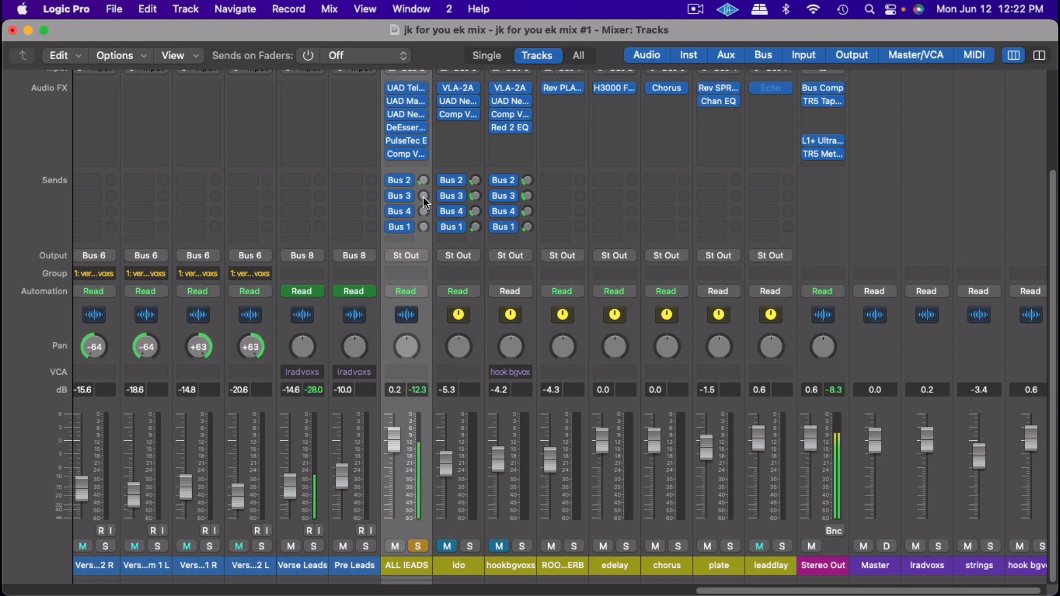
mouse_move(424, 197)
left_mouse_down()
mouse_move(424, 186)
mouse_move(424, 204)
left_mouse_up()
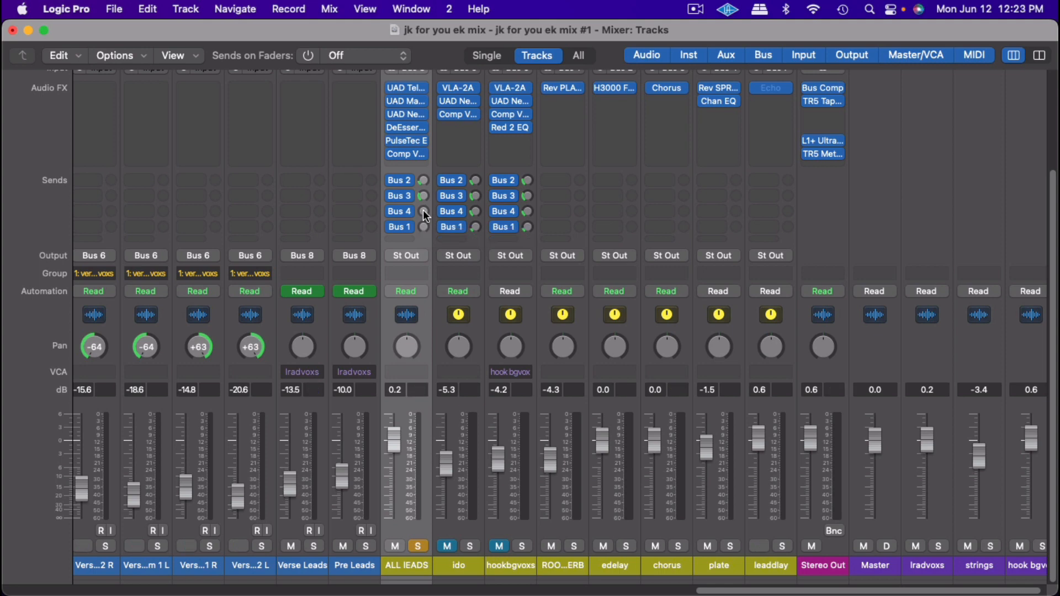
left_click_drag(423, 209, 423, 189)
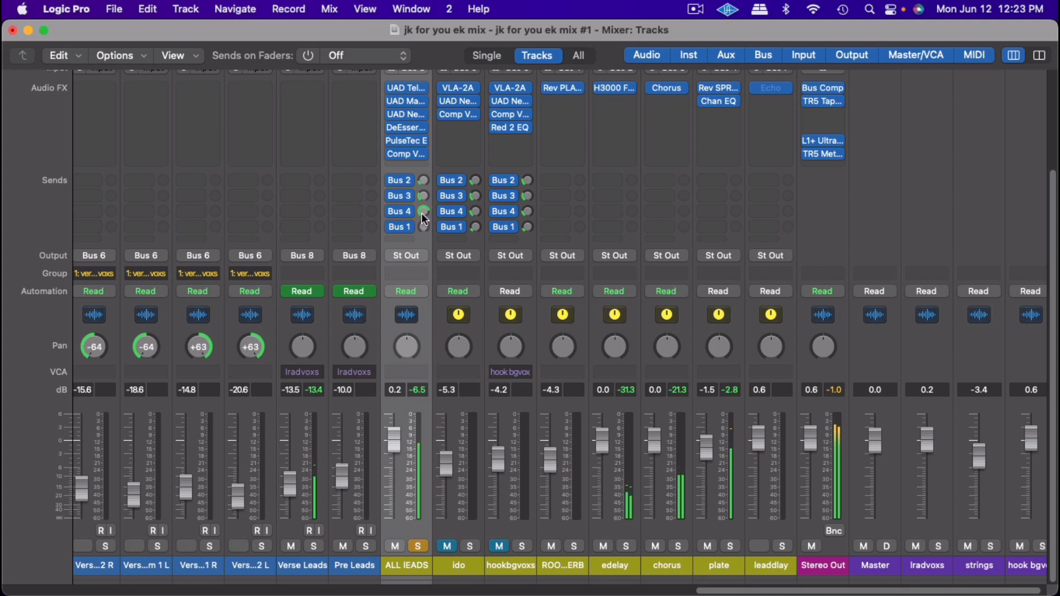
left_click_drag(422, 213, 422, 238)
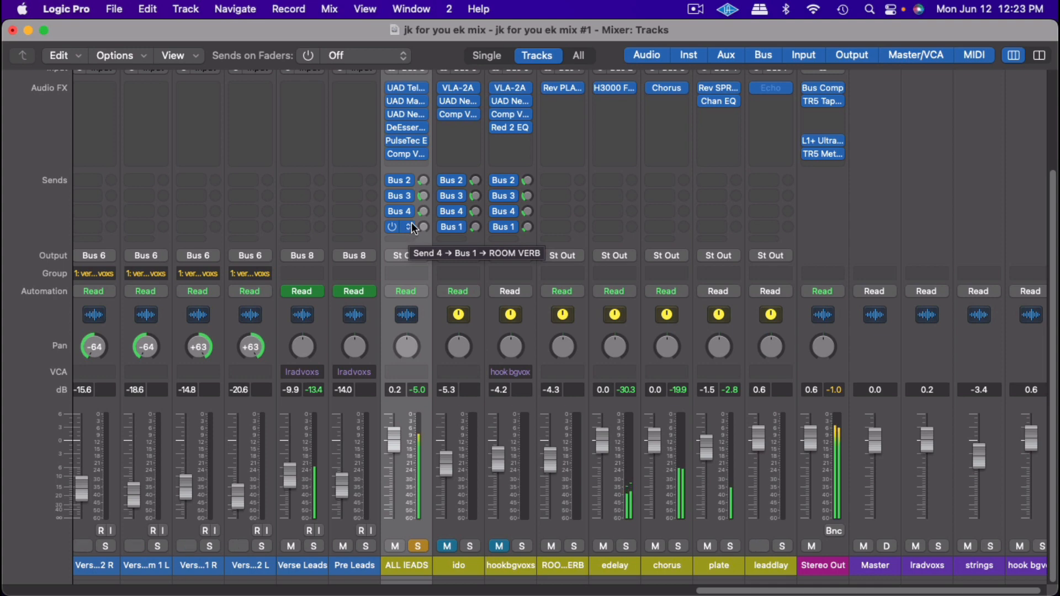
- Raise the Bus 1 send to ROOM VERB on the ALL lEADS channel and turn off the channel's solo
left_click_drag(419, 213, 416, 212)
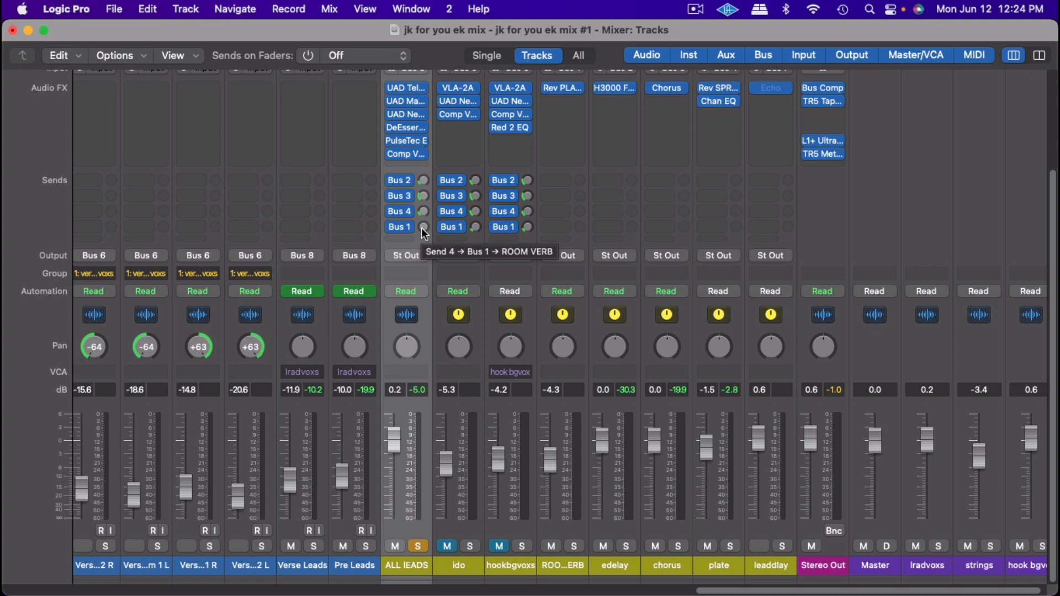
mouse_move(422, 228)
left_mouse_down()
mouse_move(421, 217)
mouse_move(424, 242)
left_mouse_up()
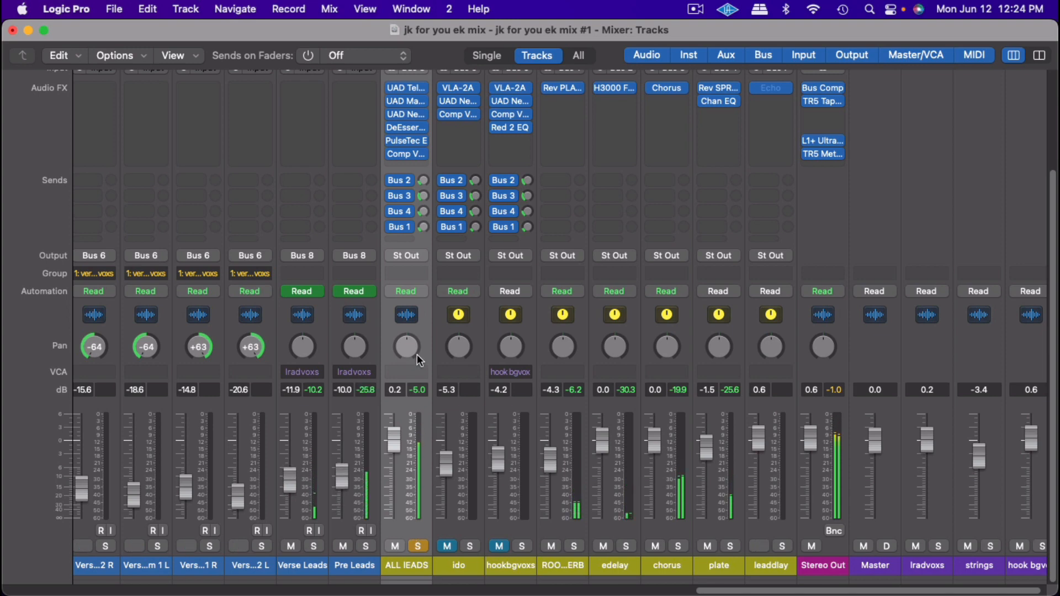
left_click(419, 546)
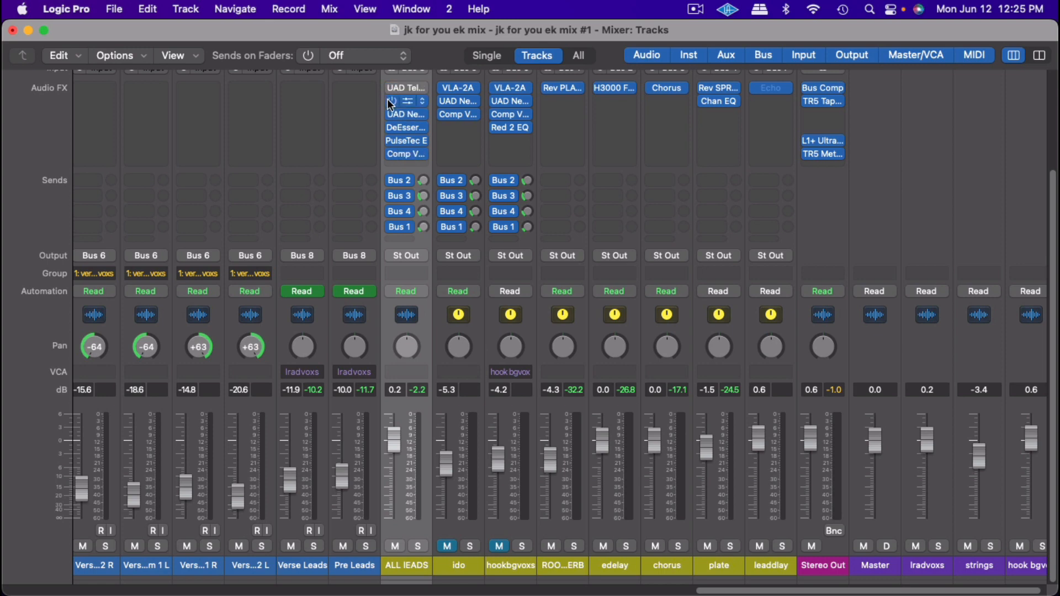
- Bypass every insert and send on the ALL lEADS channel and play it soloed to hear the dry vocal
left_click(389, 151)
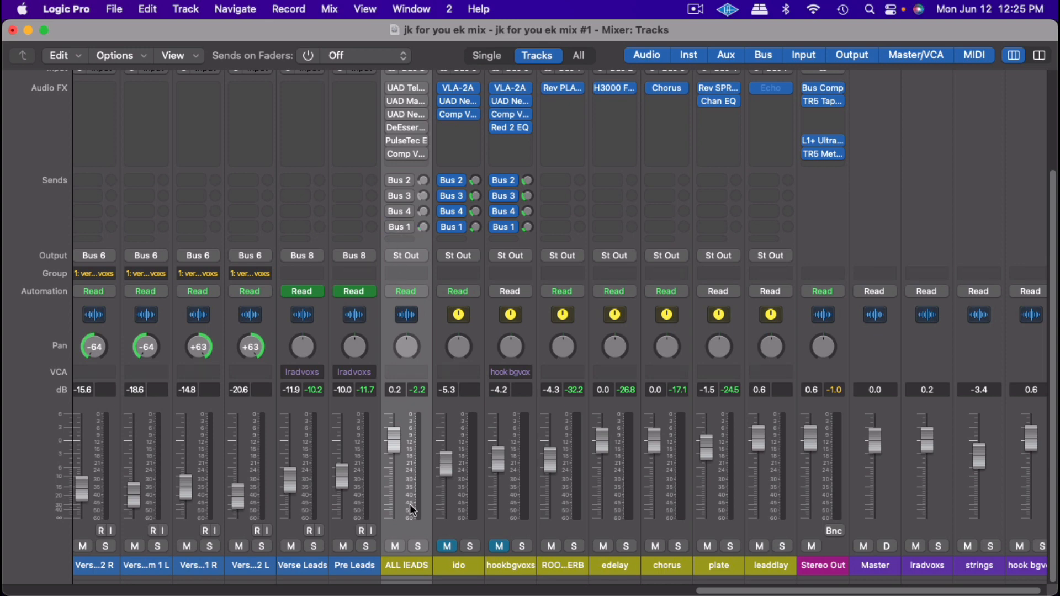
left_click(417, 545)
key("space")
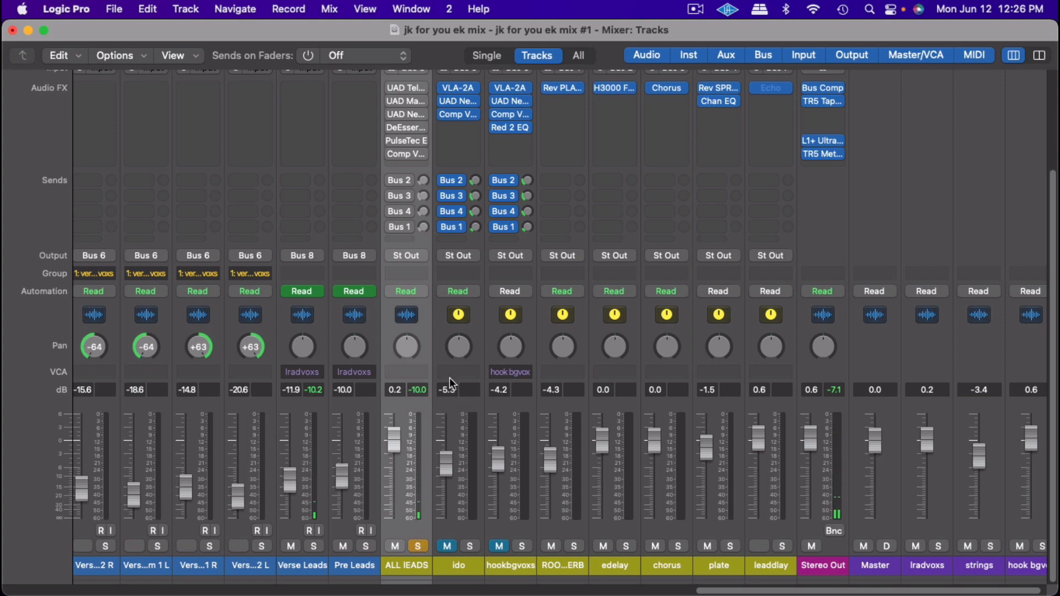
- Re-enable all the inserts and the four bus sends on ALL lEADS, and turn off the channel's solo
left_click(393, 87)
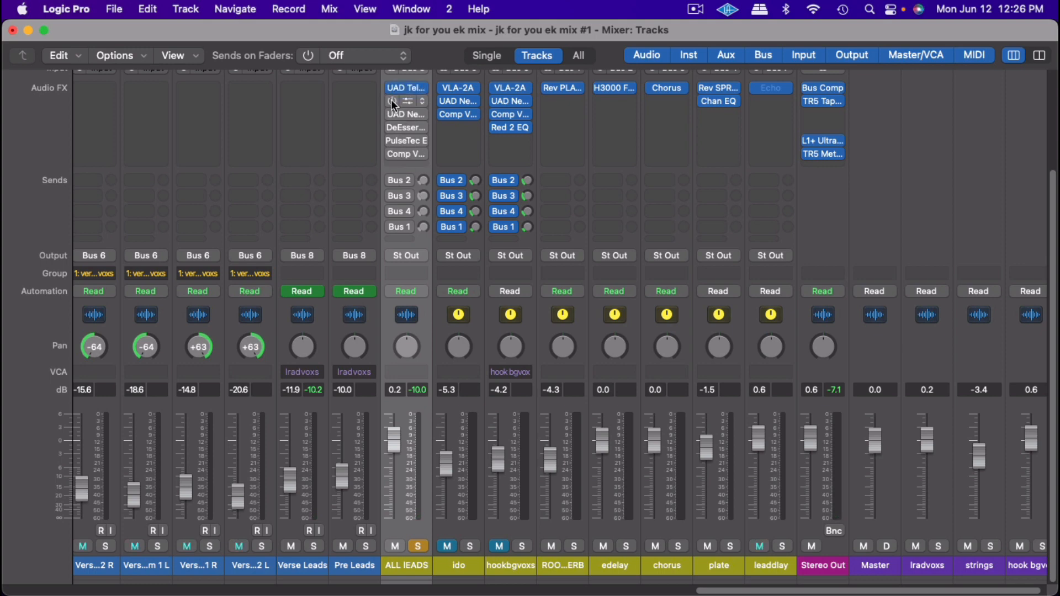
left_click(390, 101)
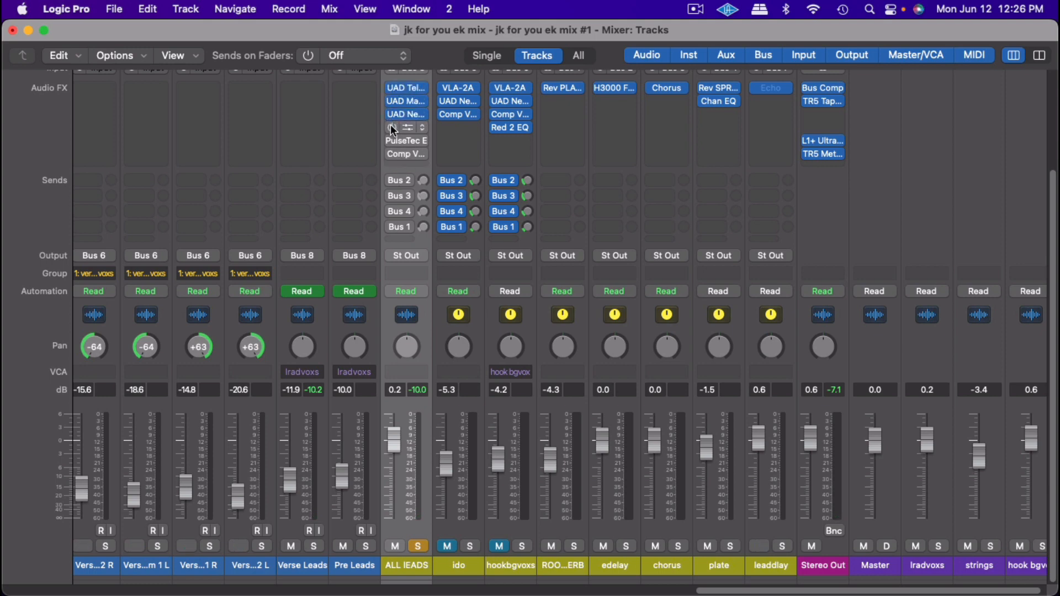
left_click(390, 128)
left_click(390, 141)
left_click(391, 155)
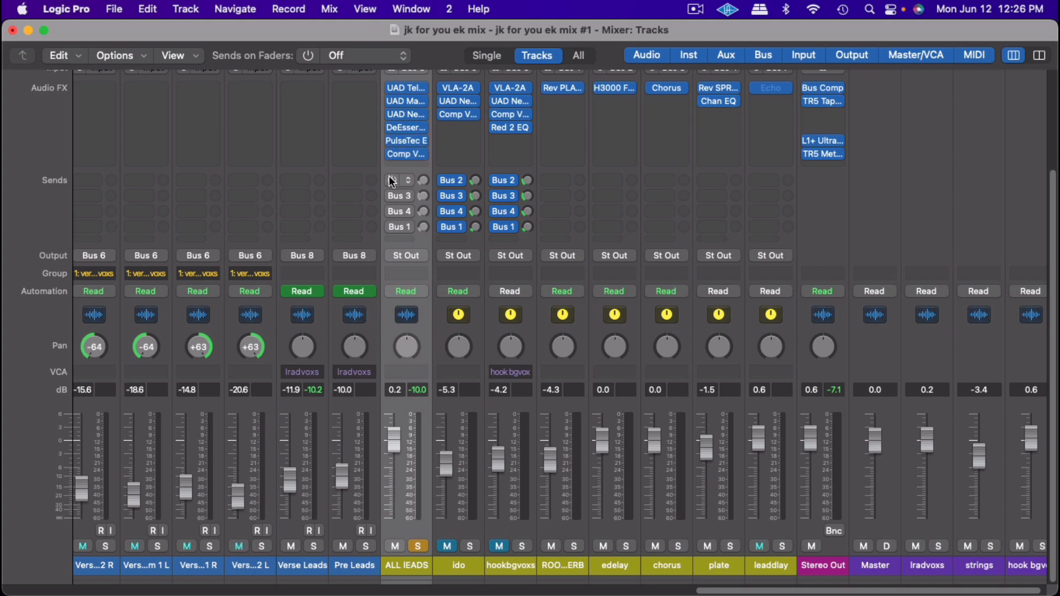
left_click(391, 181)
left_click(391, 196)
left_click(392, 211)
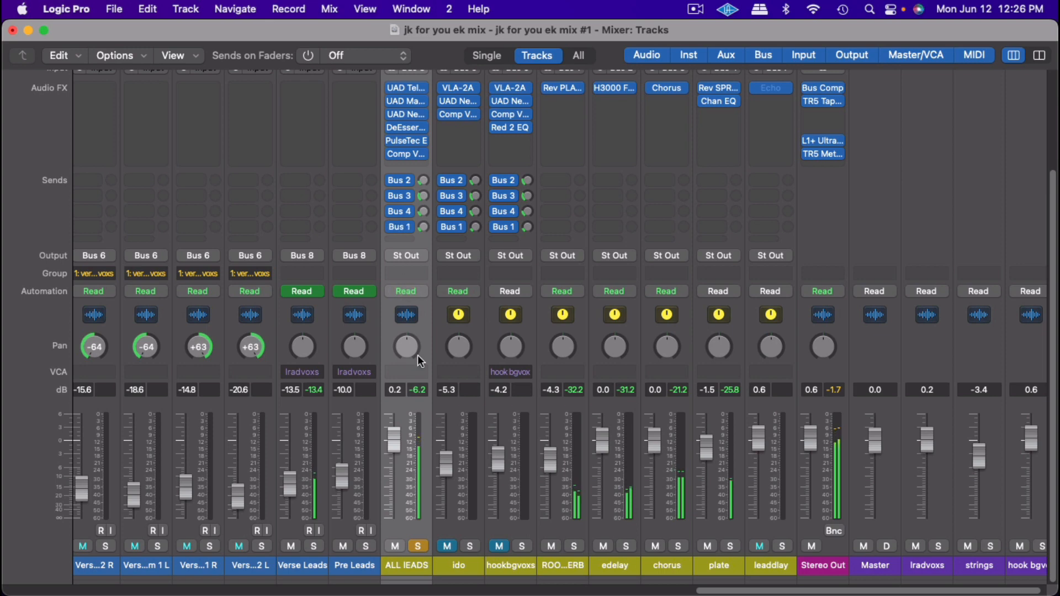
left_click(418, 546)
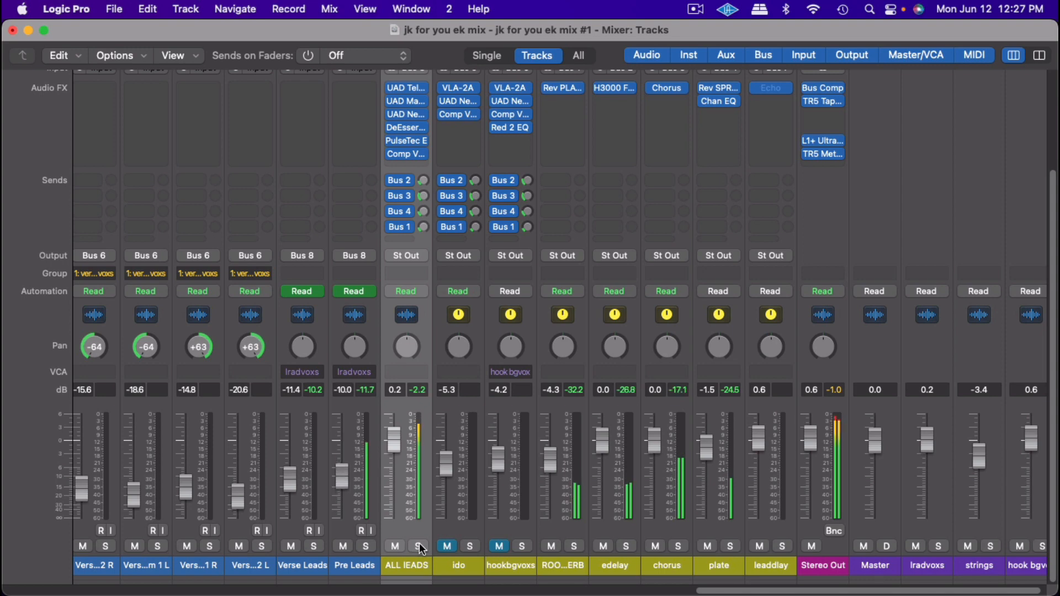
- Unmute the ido and hookbgvoxs channels, lowering their faders to -6.2 dB and -10.0 dB respectively
left_click(445, 546)
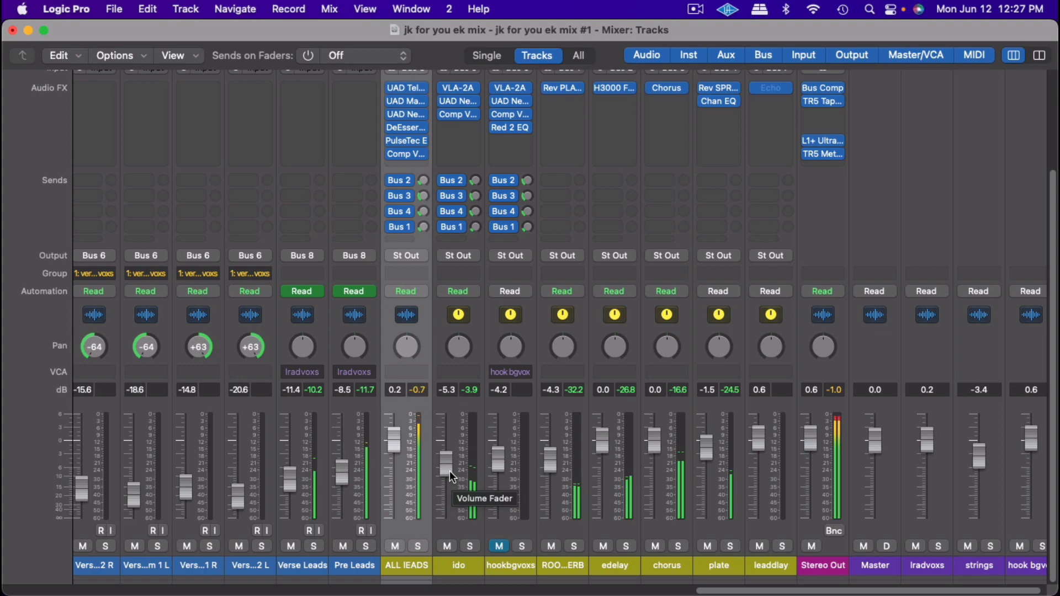
left_click_drag(449, 470, 449, 478)
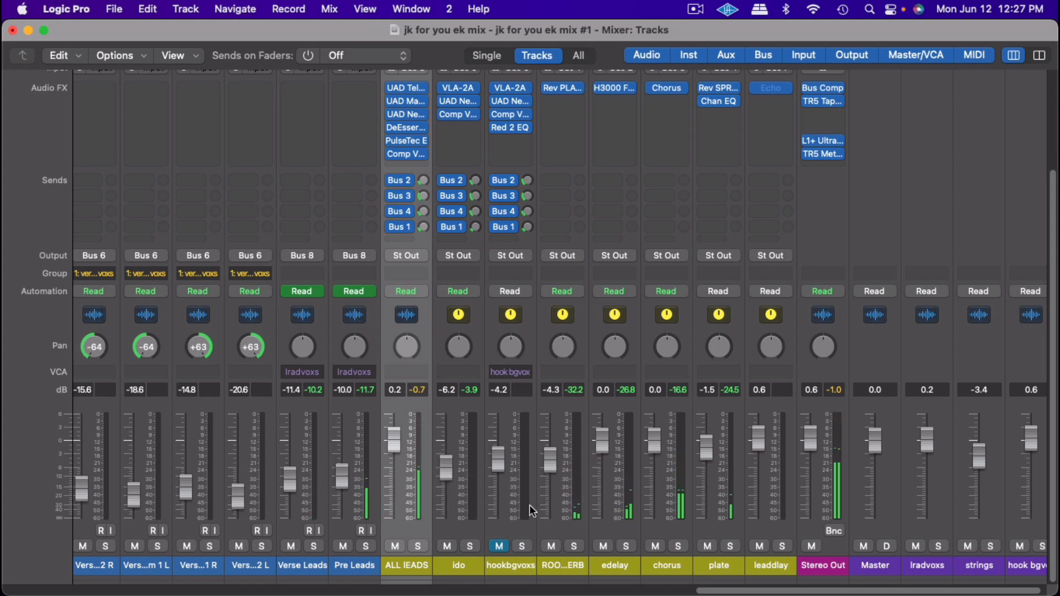
left_click(504, 543)
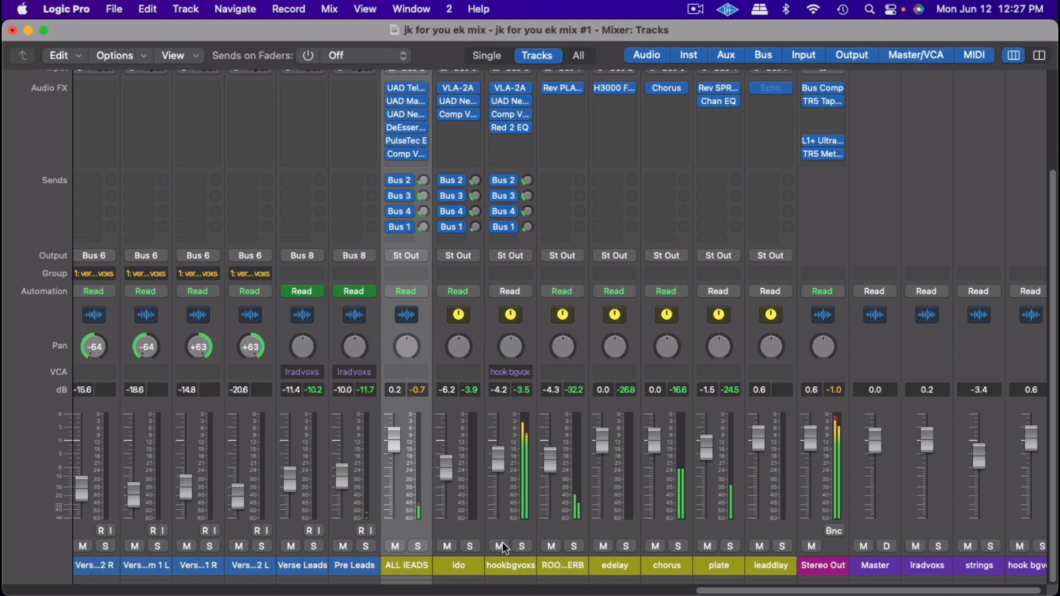
left_click_drag(501, 454, 501, 482)
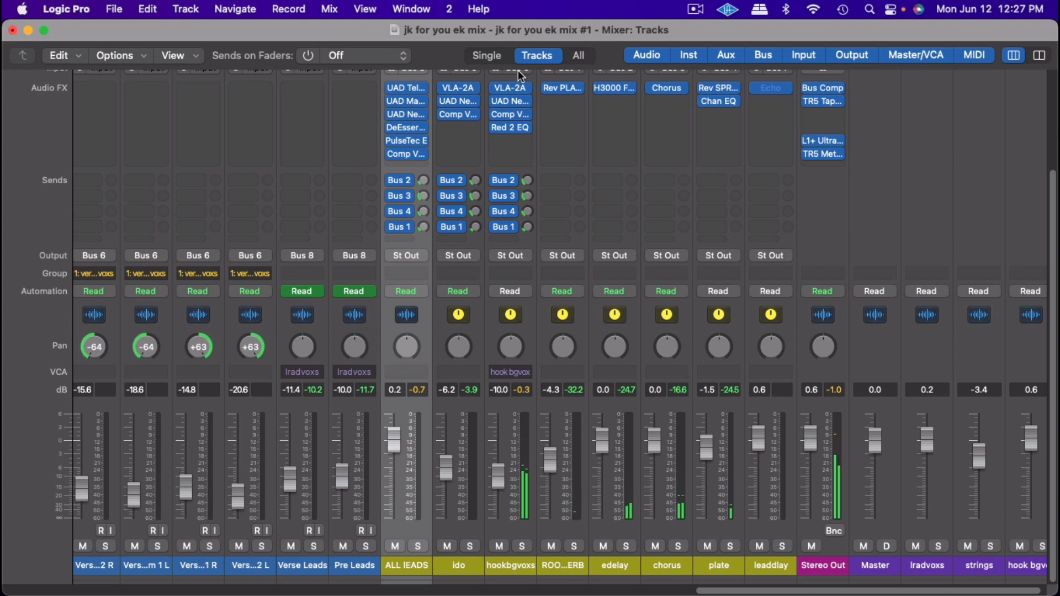
- Adjust the low-shelf gain of the Red 2 EQ on the hookbgvoxs channel and close the plug-in
left_click(514, 128)
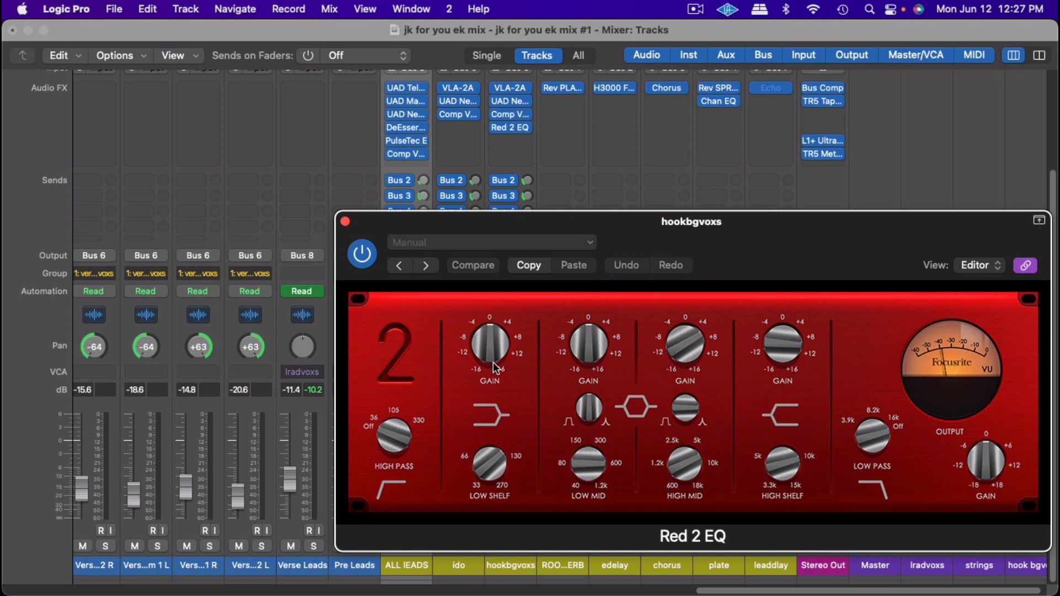
left_click_drag(493, 363, 485, 340)
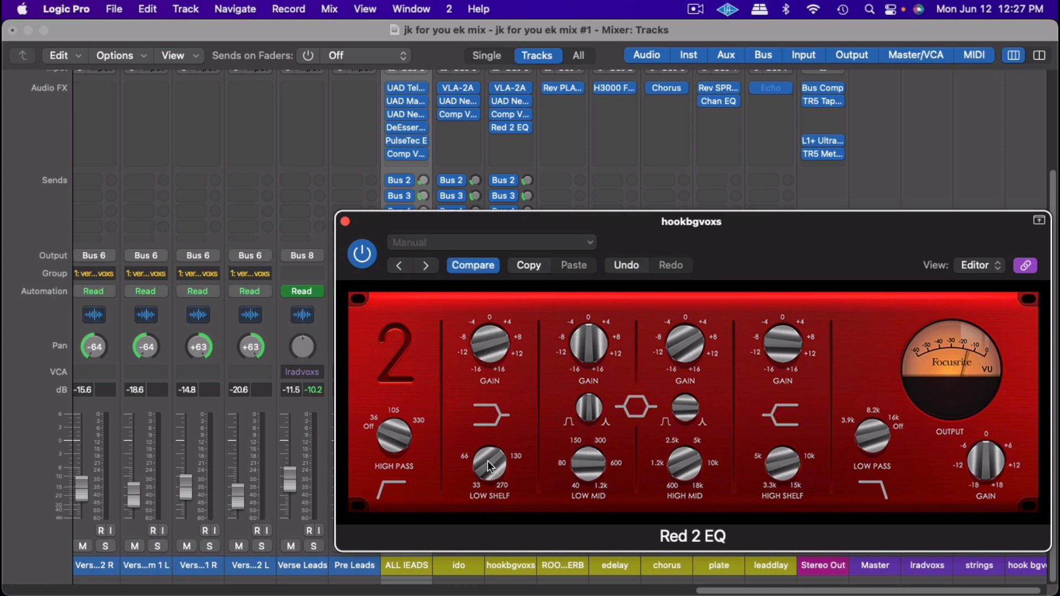
left_click(495, 409)
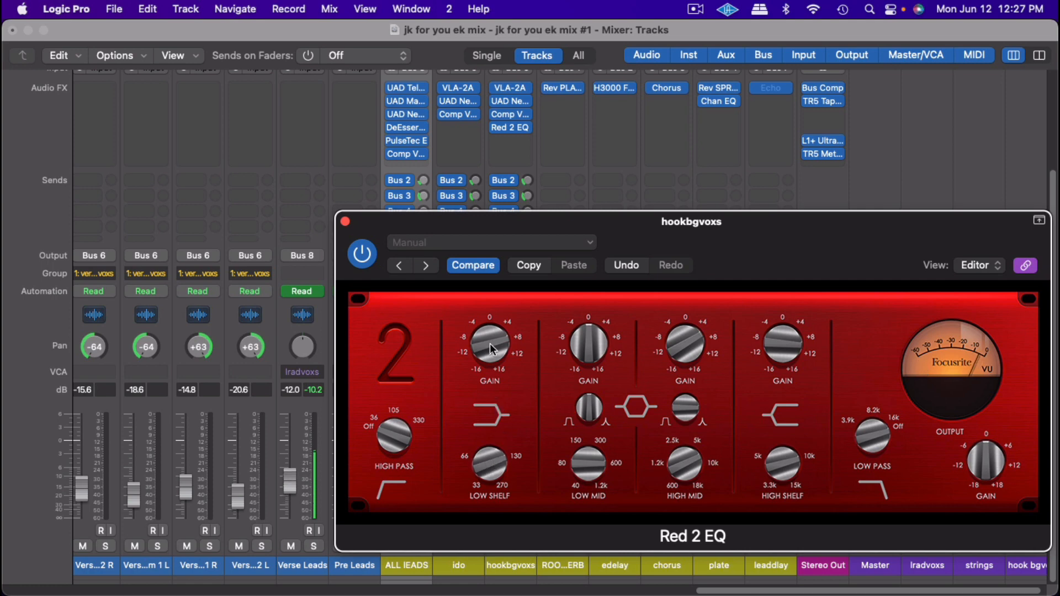
left_click(345, 221)
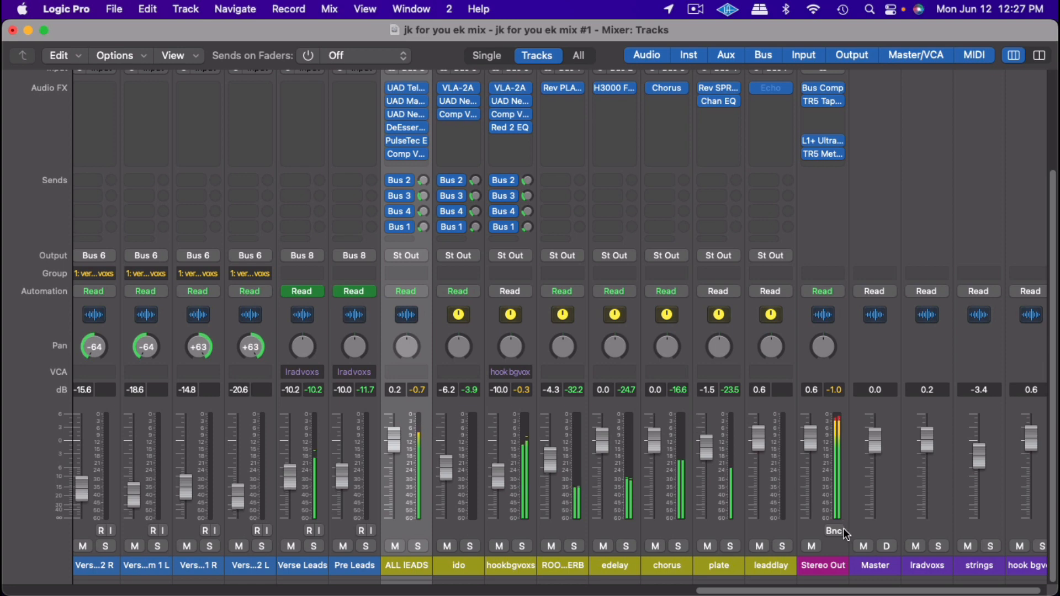
- Reset the hookbgvoxs peak level reading and lower the ido fader to -7.0 dB
left_click(885, 546)
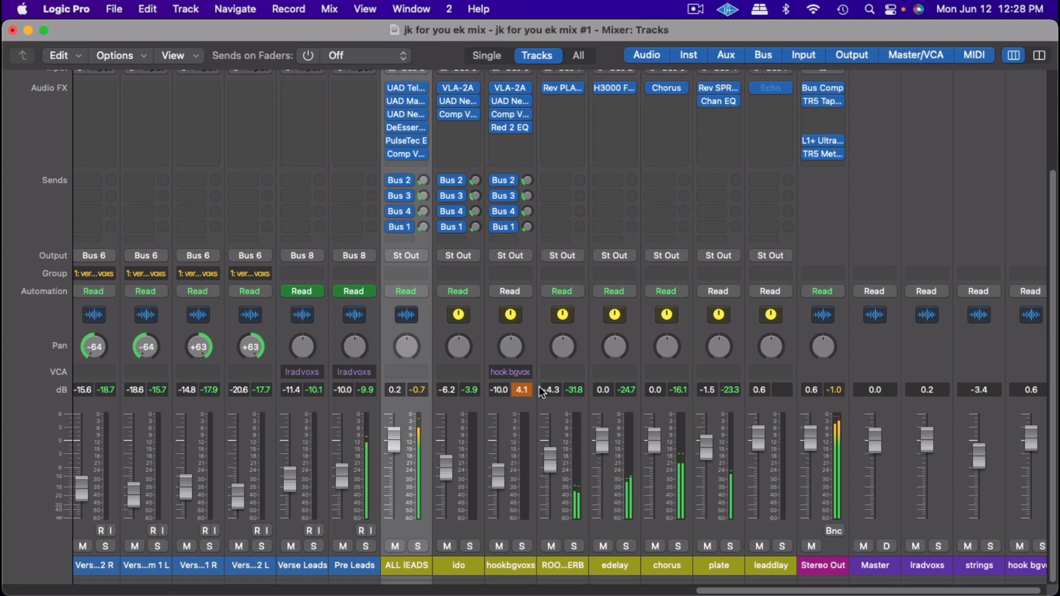
left_click(522, 389)
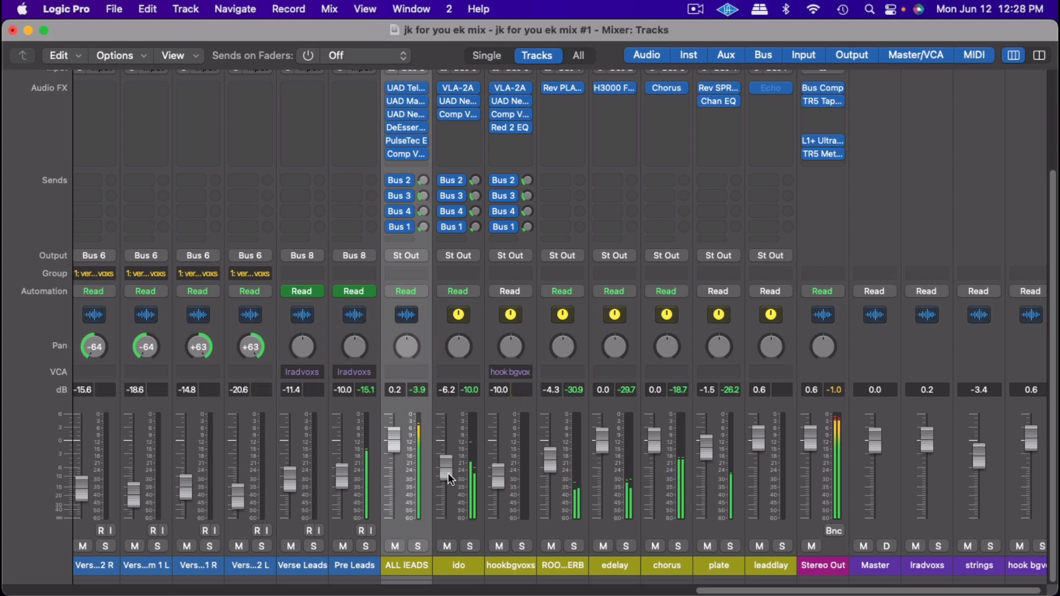
left_click_drag(448, 473, 448, 478)
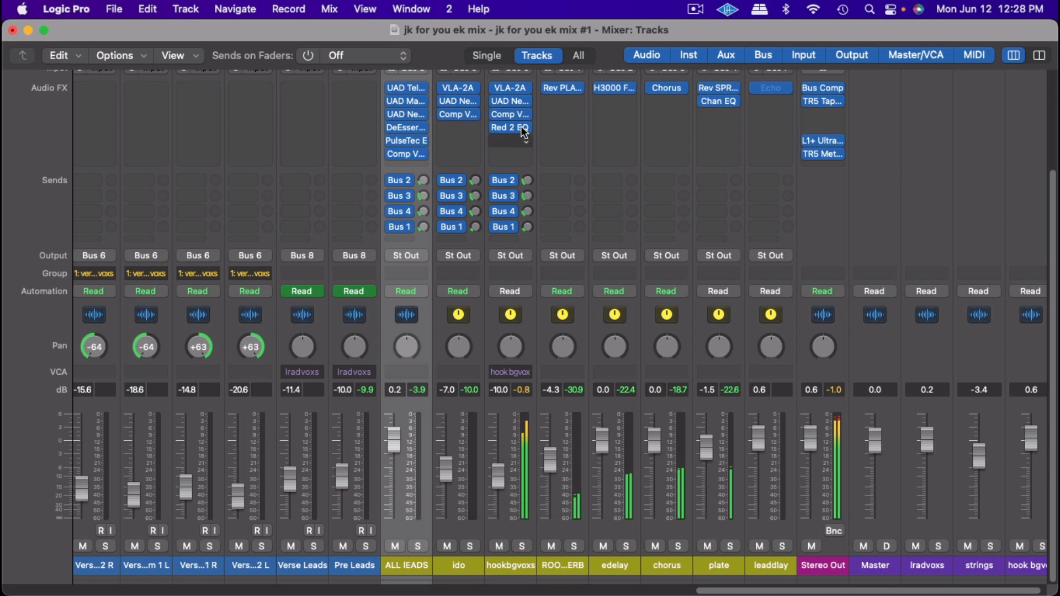
- Set the Comp VCA-65 threshold on the hookbgvoxs channel to about +1.28 dB and close the plug-in
left_click(511, 114)
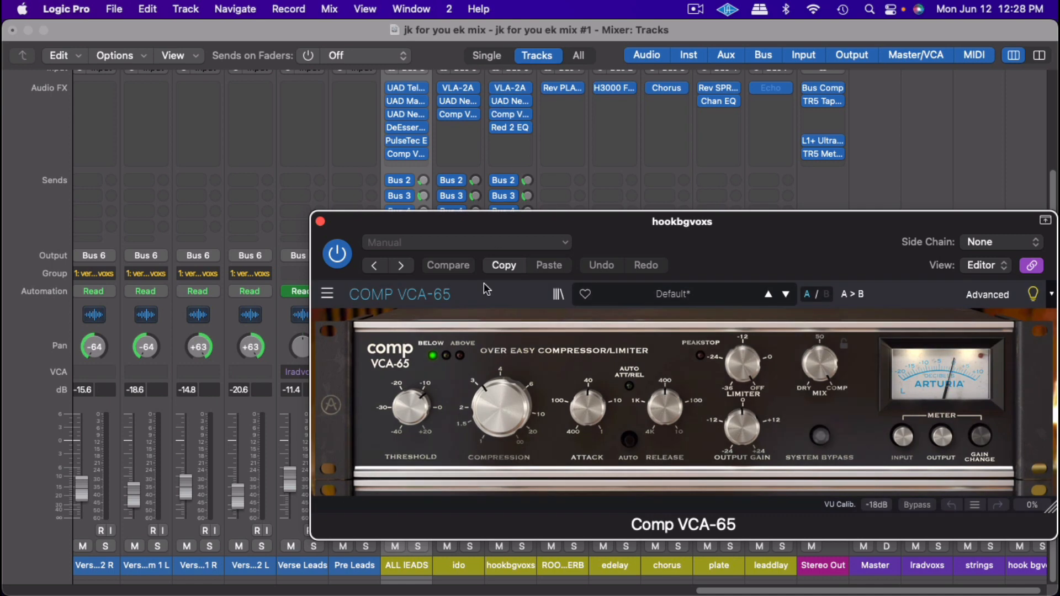
mouse_move(440, 419)
left_mouse_down()
mouse_move(440, 409)
mouse_move(426, 413)
left_mouse_up()
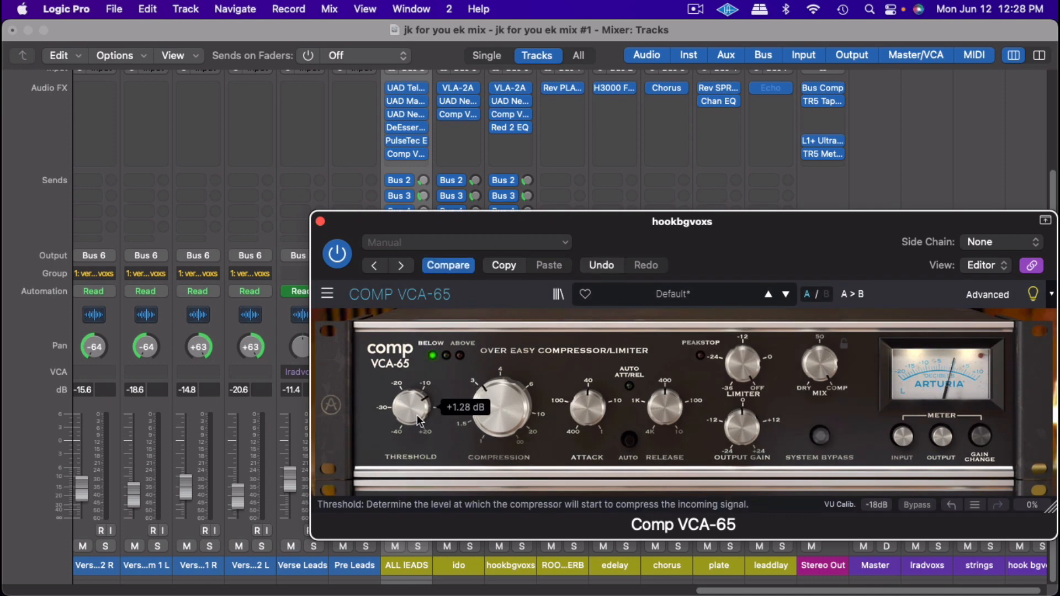
left_click(320, 221)
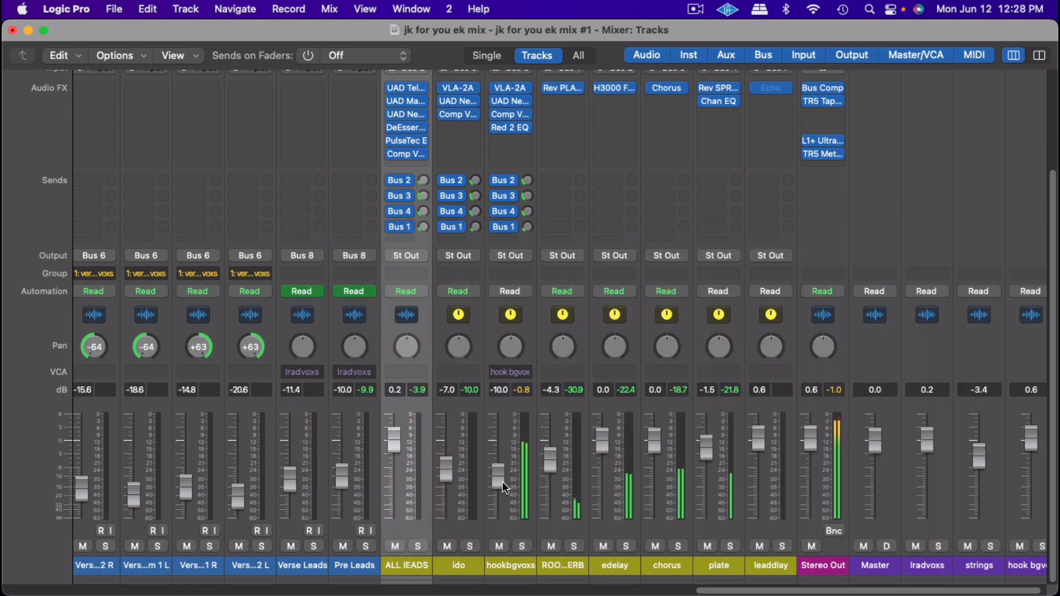